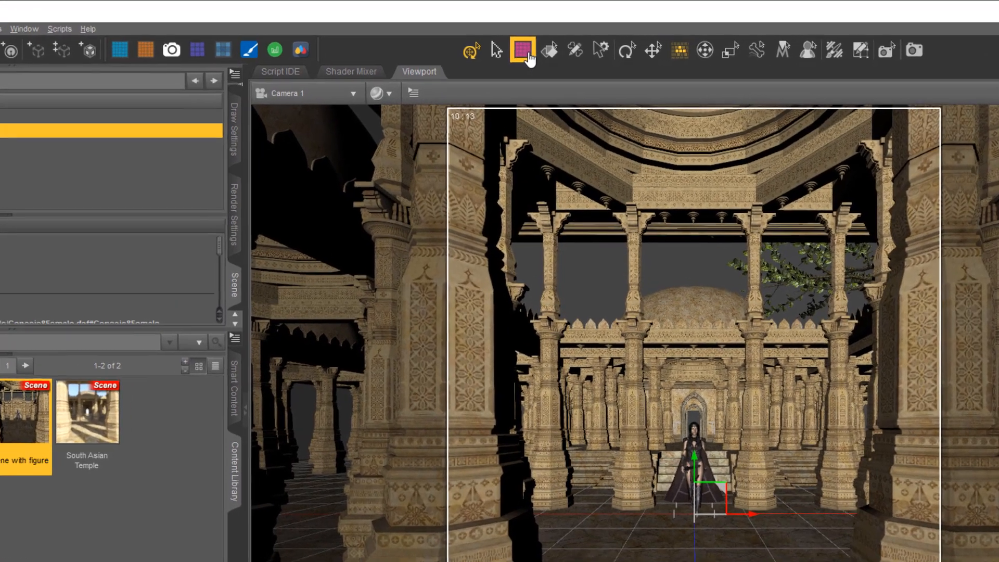
Preview the visual menus launched from the toolbars, including Help, Materials and Shaders, Camera and Fave Figures, closing each one
left_click(528, 55)
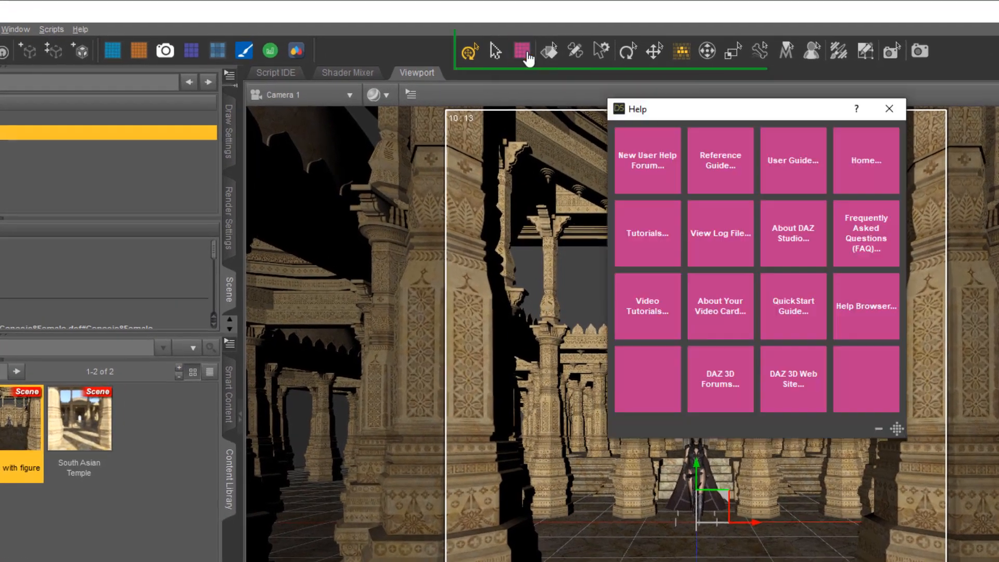
left_click(887, 108)
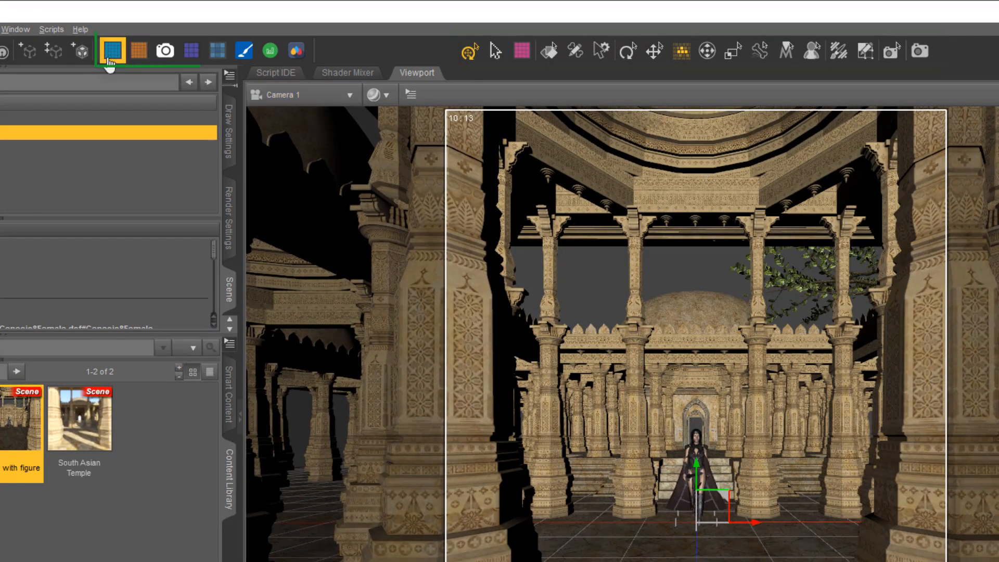
left_click(113, 56)
left_click(392, 83)
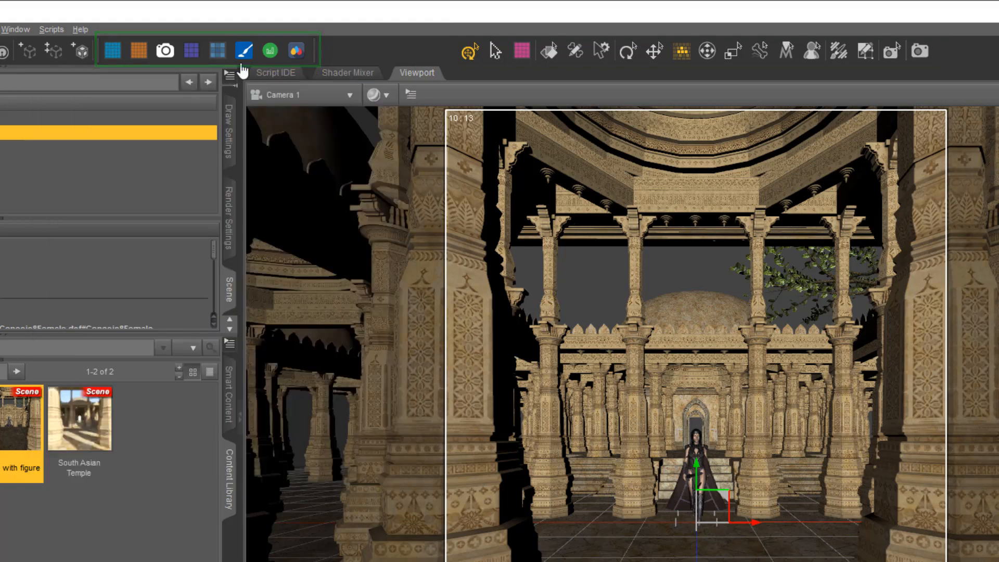
left_click(140, 58)
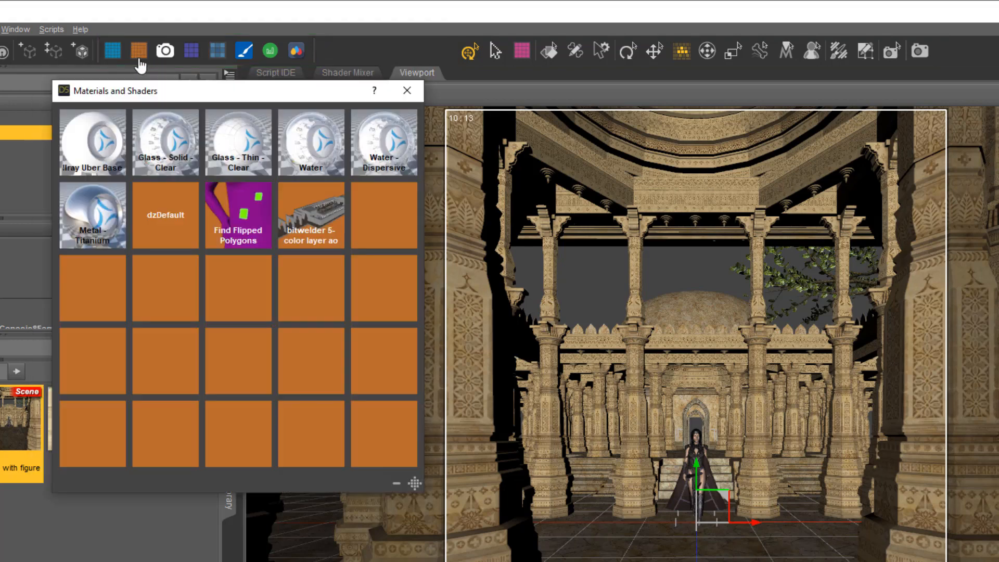
left_click(408, 91)
left_click(166, 51)
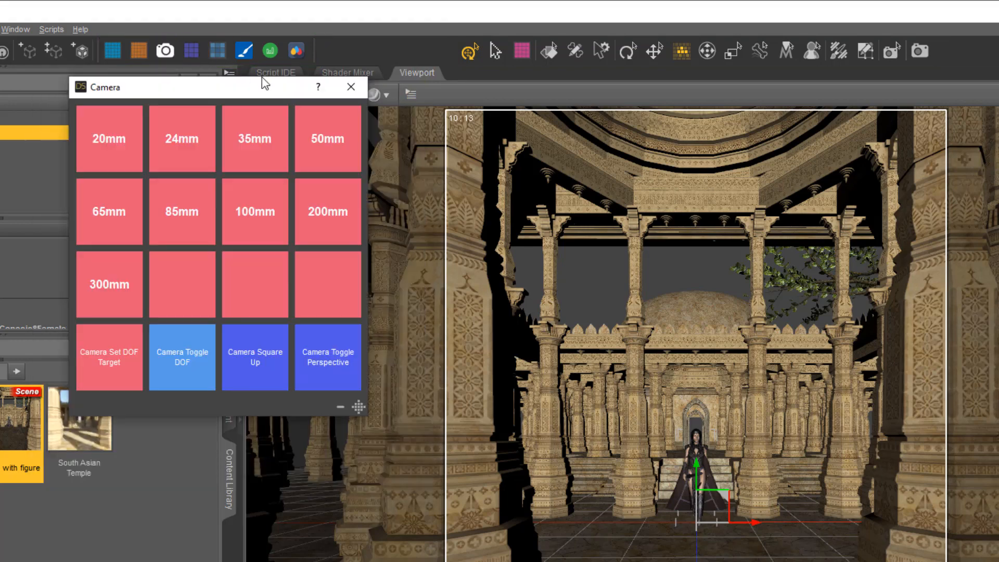
left_click(348, 85)
left_click(217, 50)
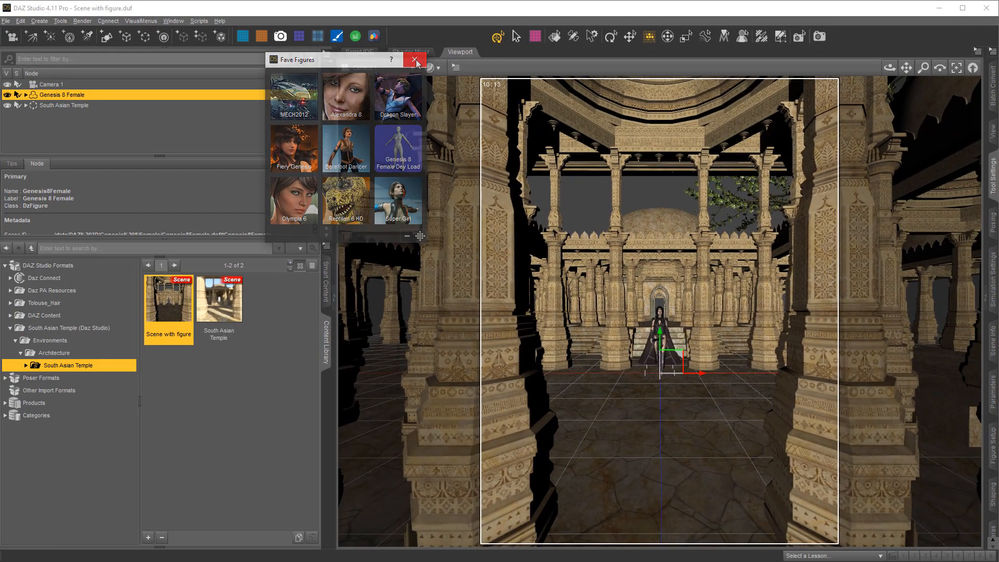
left_click(398, 66)
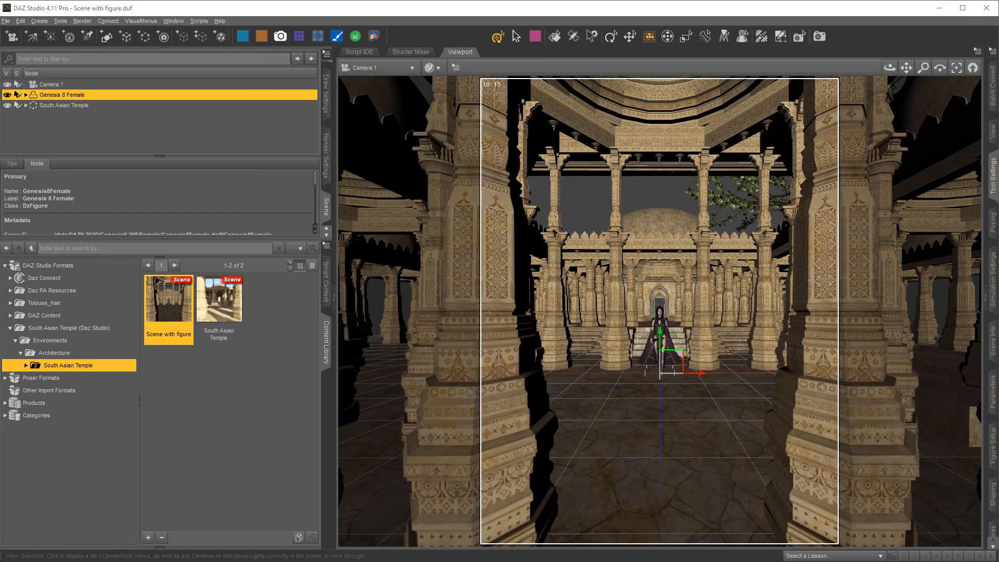
Open the interface customization with the Custom actions expanded and the list of toolbars shown
key("F3")
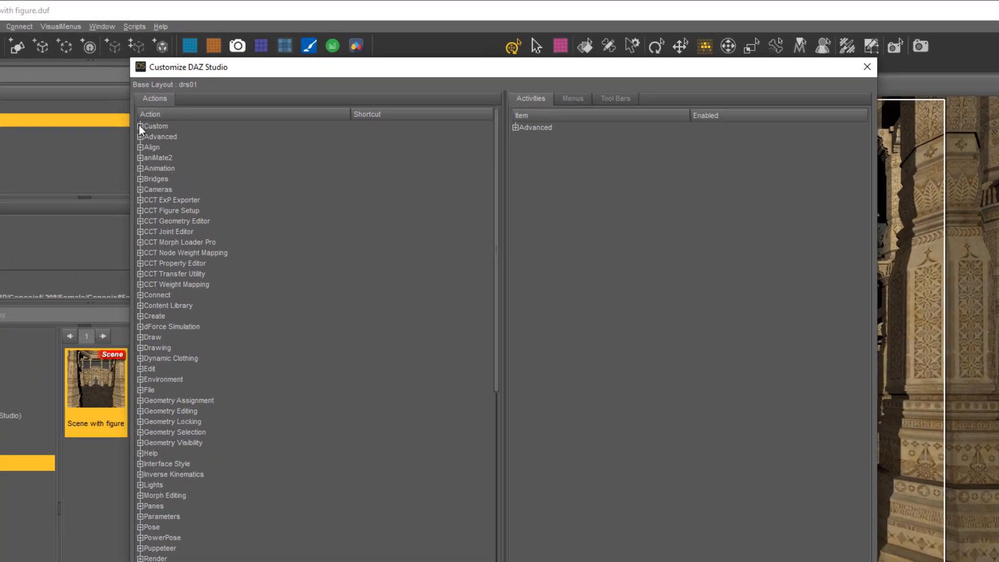
left_click(203, 99)
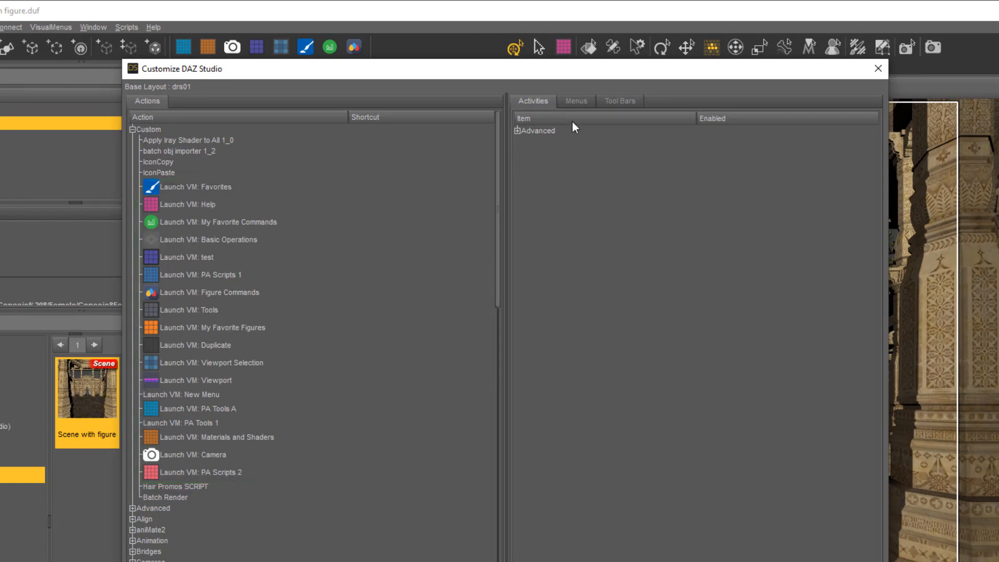
left_click(634, 103)
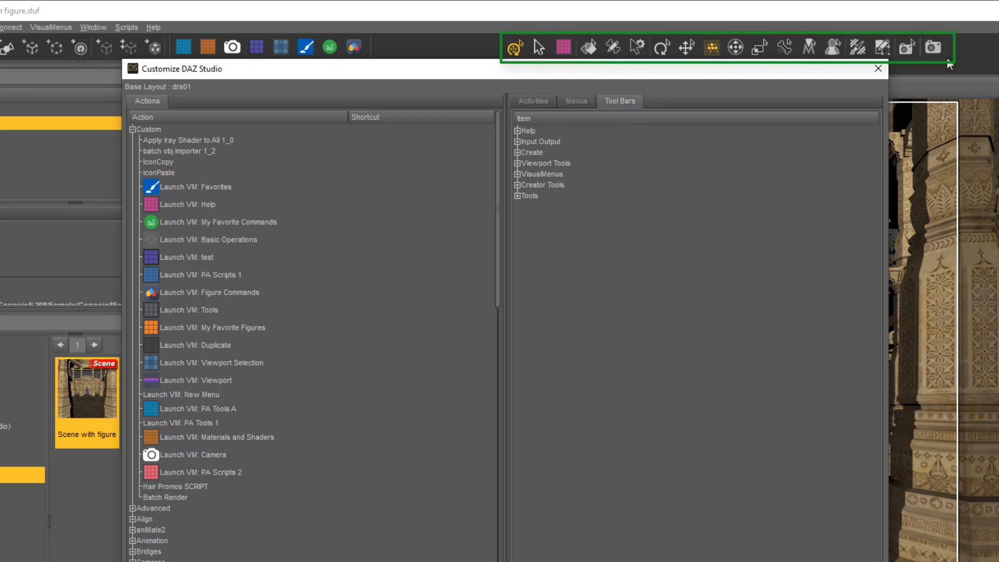
Add the Launch VM: Camera action to the Viewport Tools toolbar directly after Launch VM: Help and apply the change
left_click(517, 163)
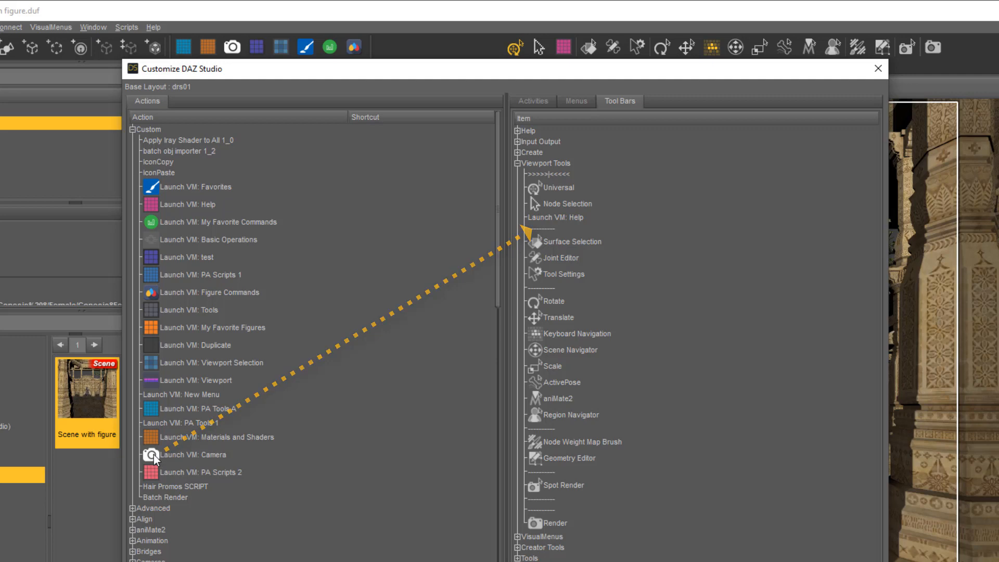
left_click_drag(154, 454, 565, 221)
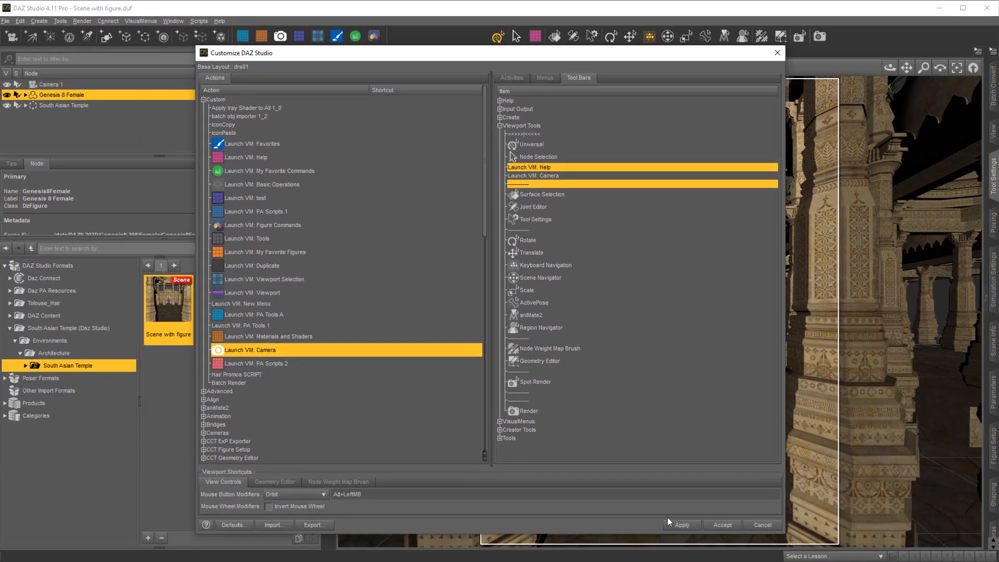
left_click(678, 525)
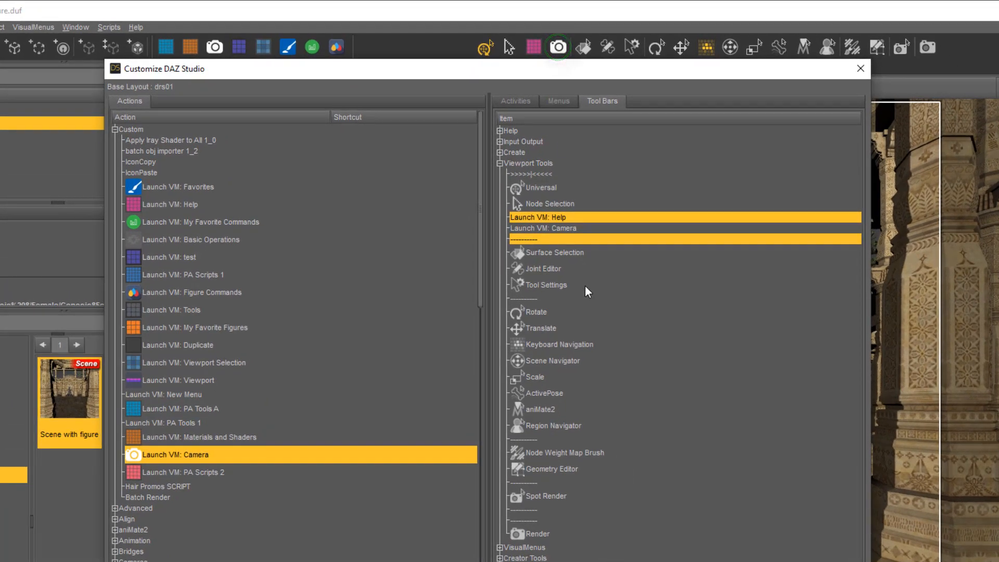
Remove the Launch VM: Camera item from the Viewport Tools toolbar and apply the change
left_click(575, 227)
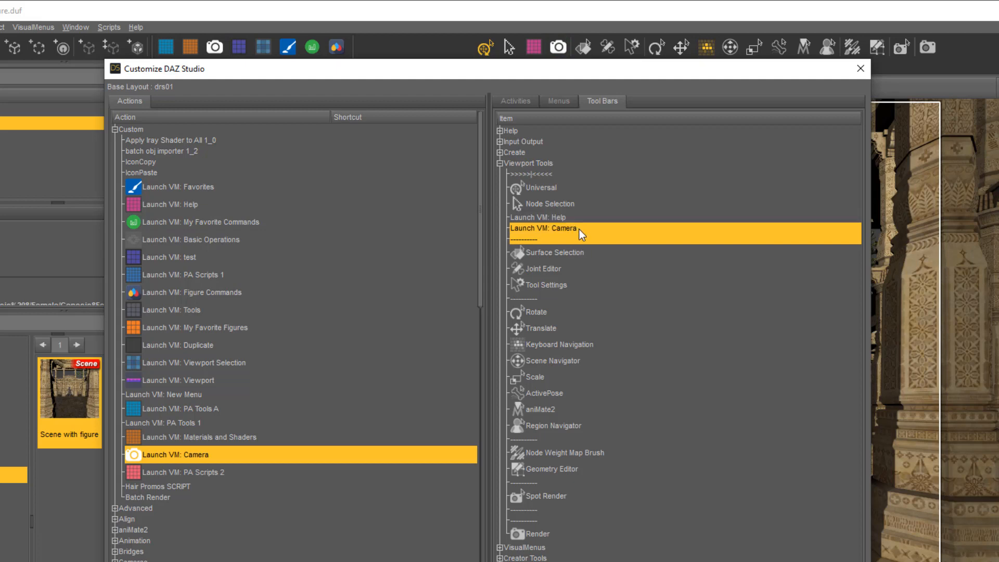
right_click(579, 230)
left_click(617, 238)
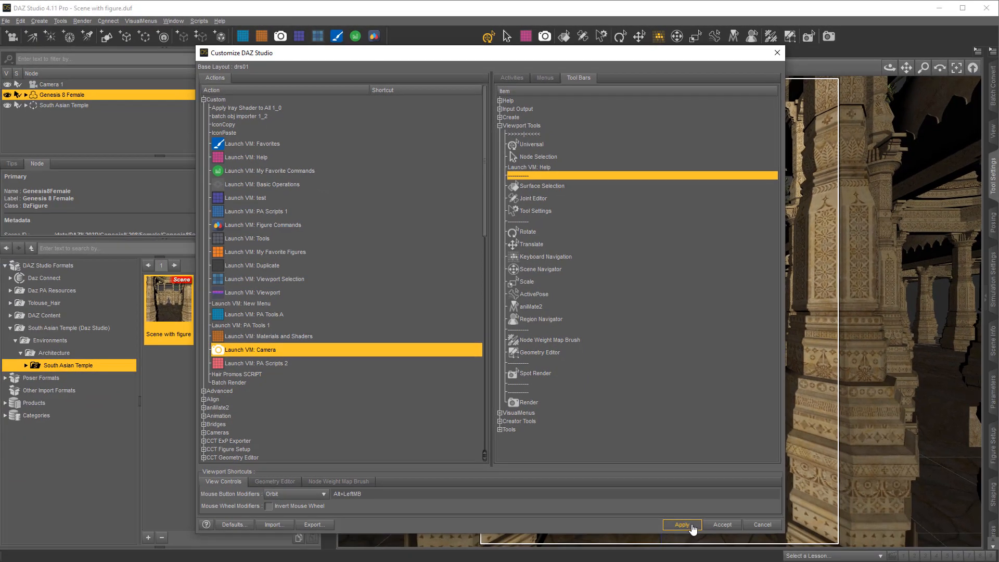
left_click(682, 524)
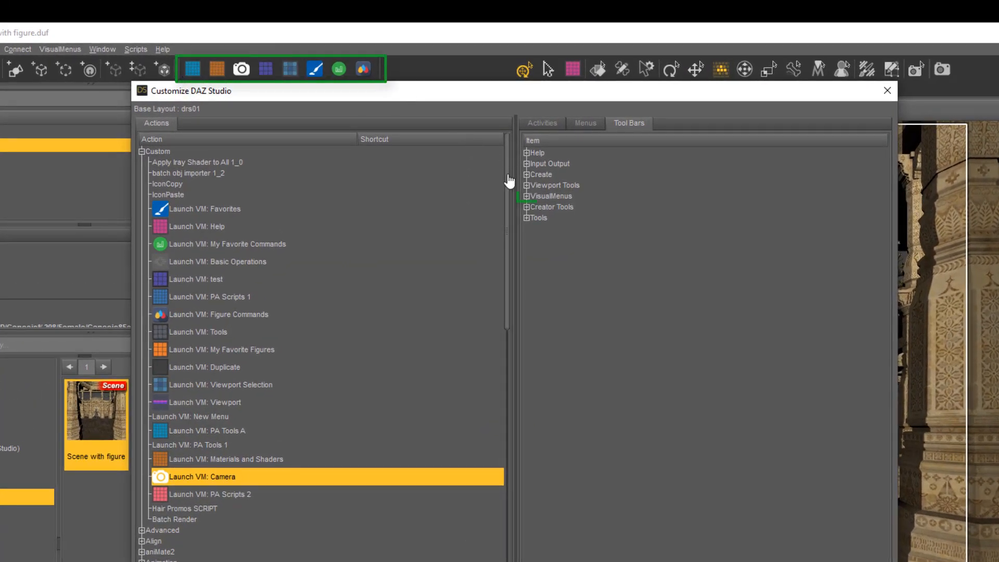
Inspect the contents of the VisualMenus toolbar, and add a new toolbar named VM after Input Output
left_click(527, 197)
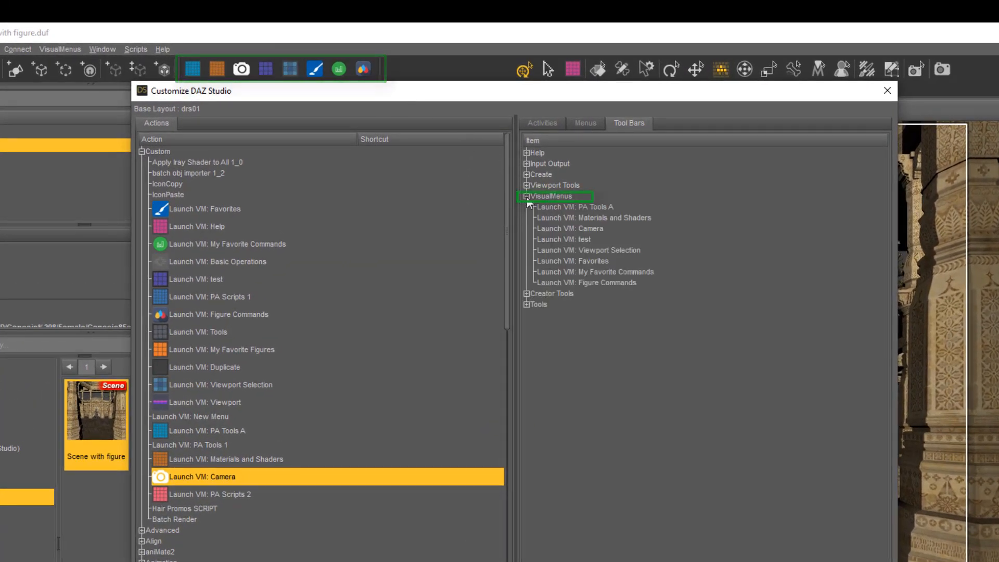
left_click(527, 196)
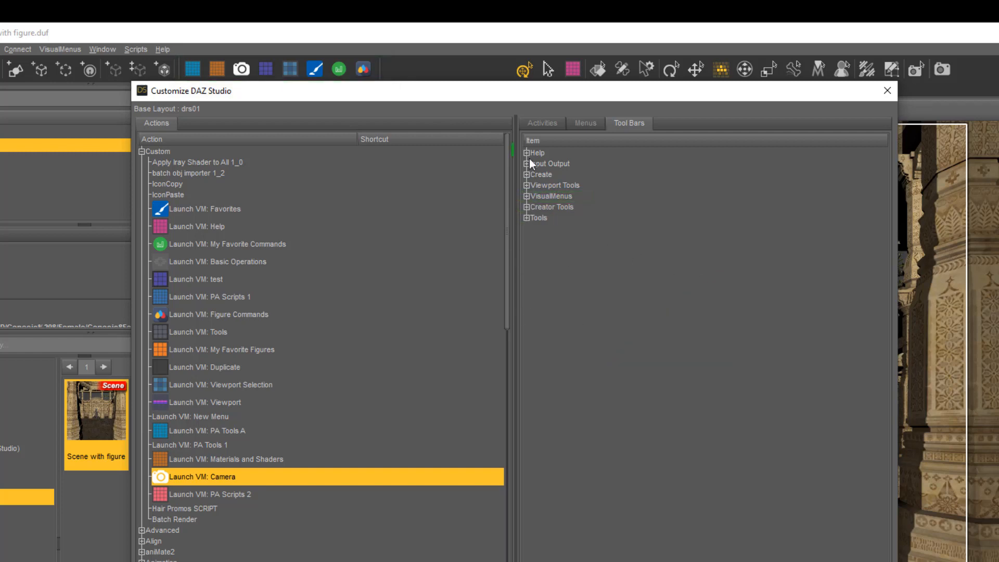
right_click(561, 164)
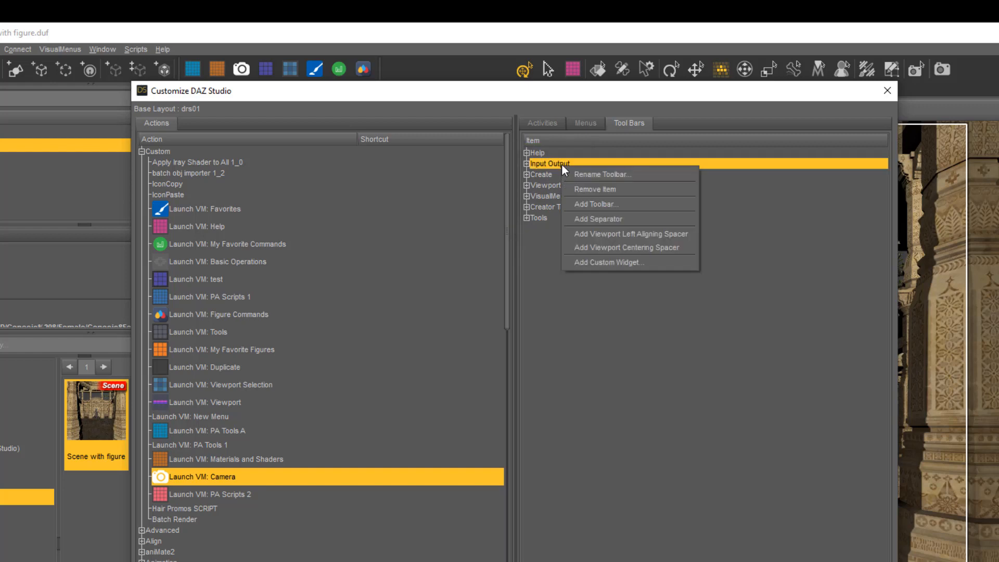
left_click(641, 206)
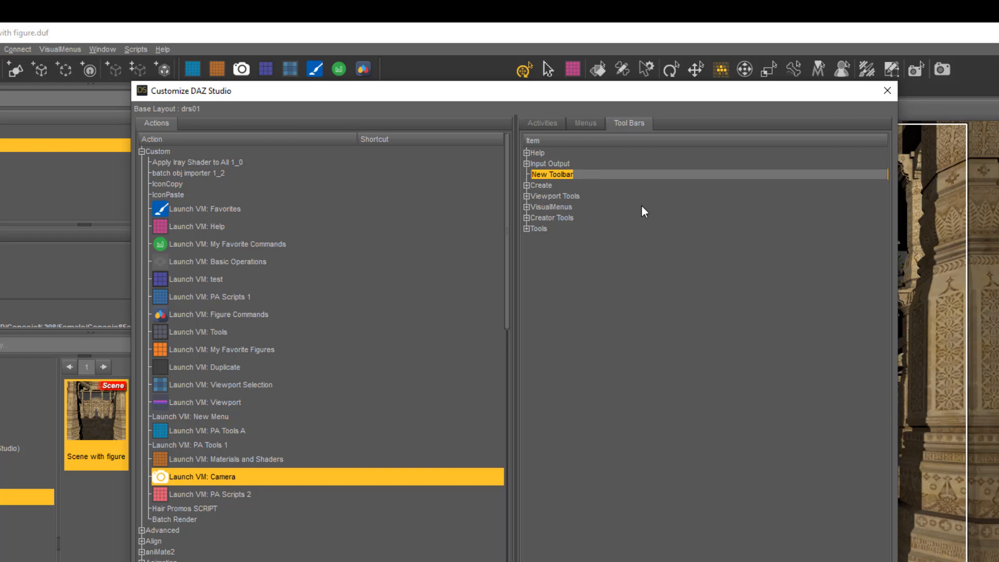
type("VM")
key("Return")
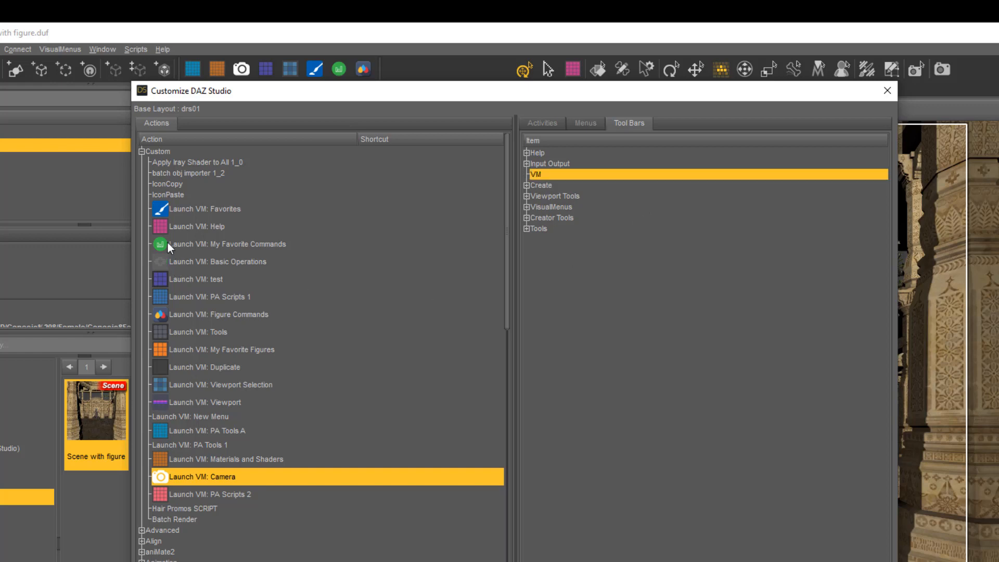
Fill the VM toolbar with Launch VM: Viewport, Tools, Camera and Help in that order, and apply the changes
left_click_drag(162, 229, 566, 178)
left_click_drag(167, 336, 568, 175)
left_click_drag(162, 404, 594, 185)
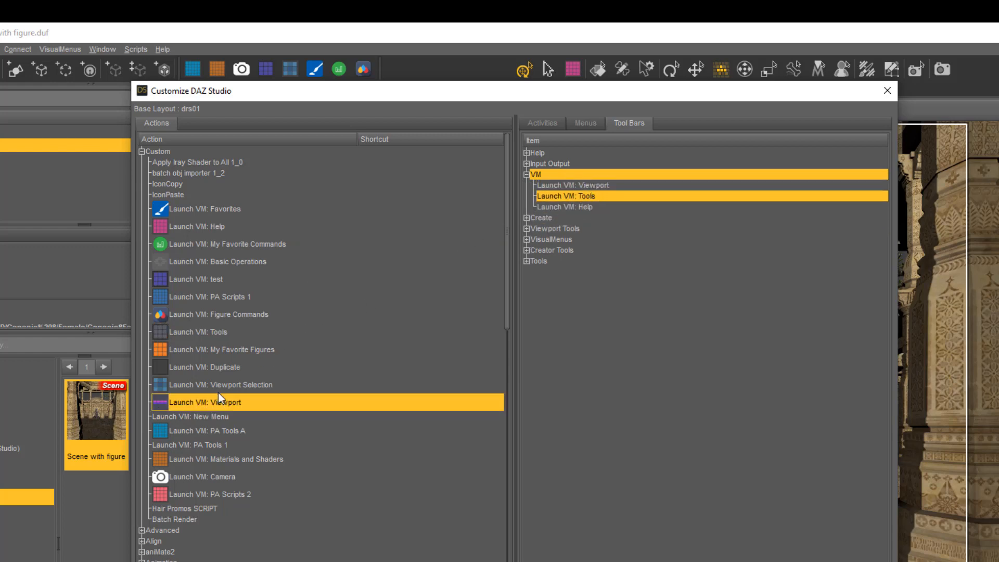
left_click_drag(161, 477, 561, 198)
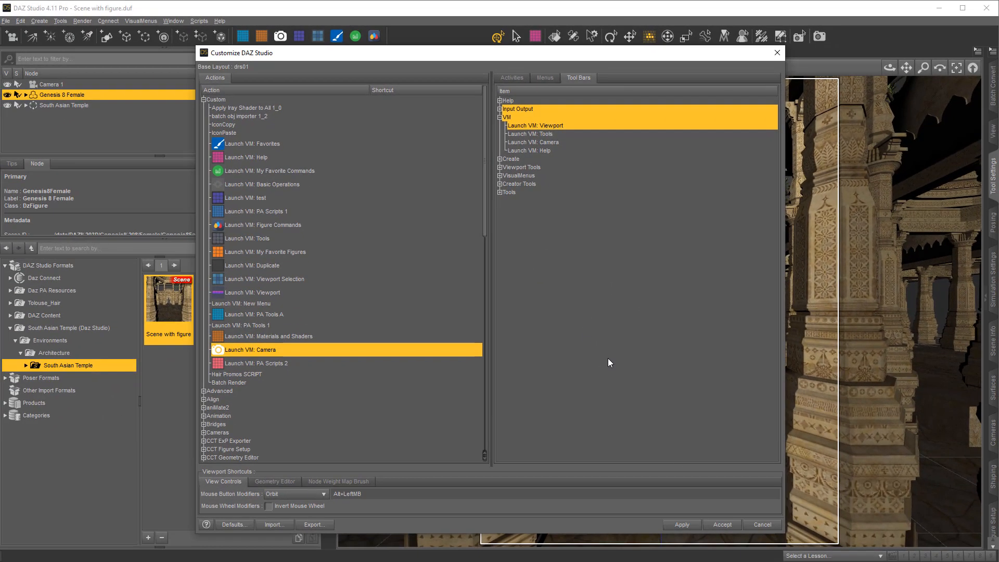
left_click(686, 526)
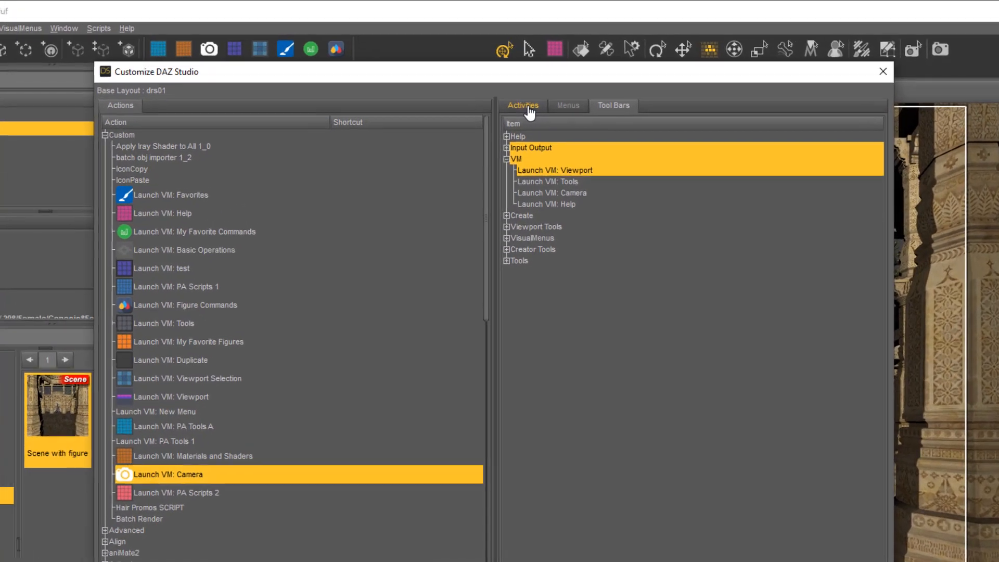
Check the toolbars listed for the Advanced activity and accept the customization changes
left_click(515, 79)
left_click(508, 141)
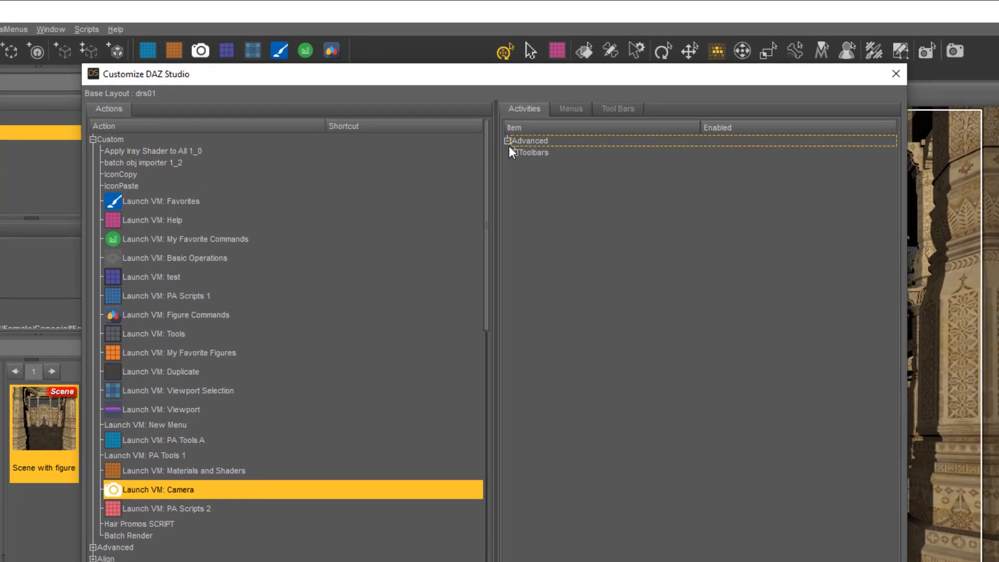
left_click(514, 153)
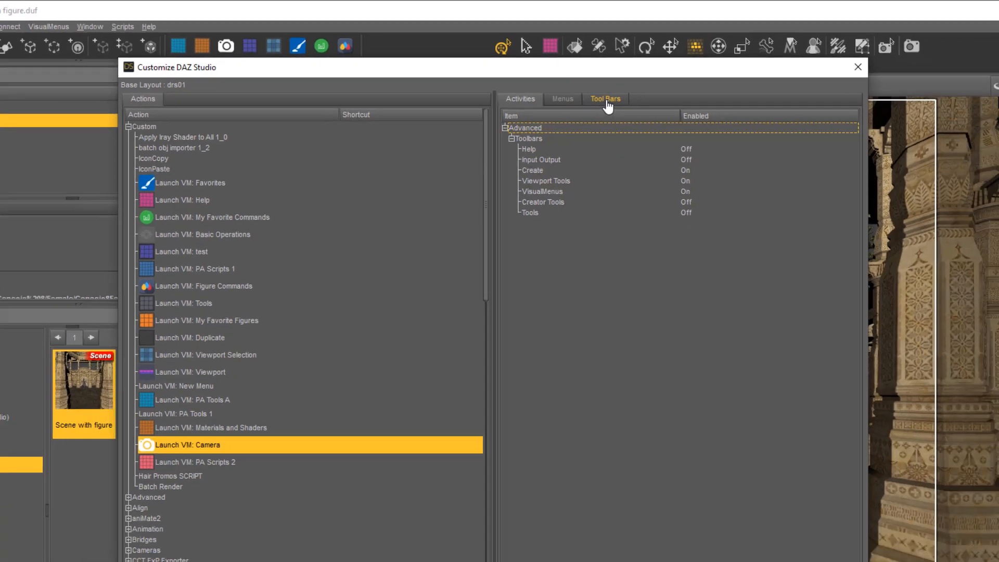
left_click(618, 108)
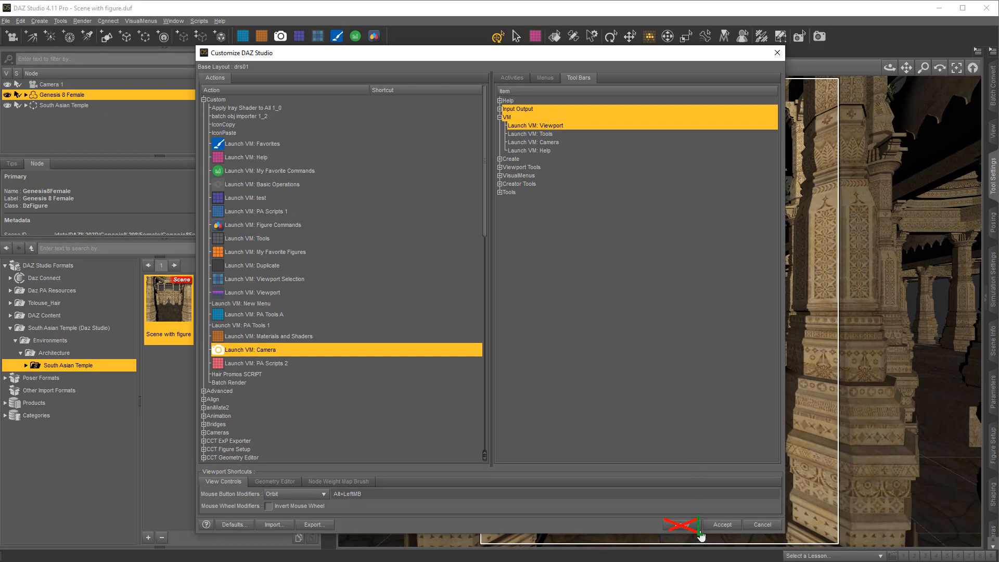
left_click(734, 525)
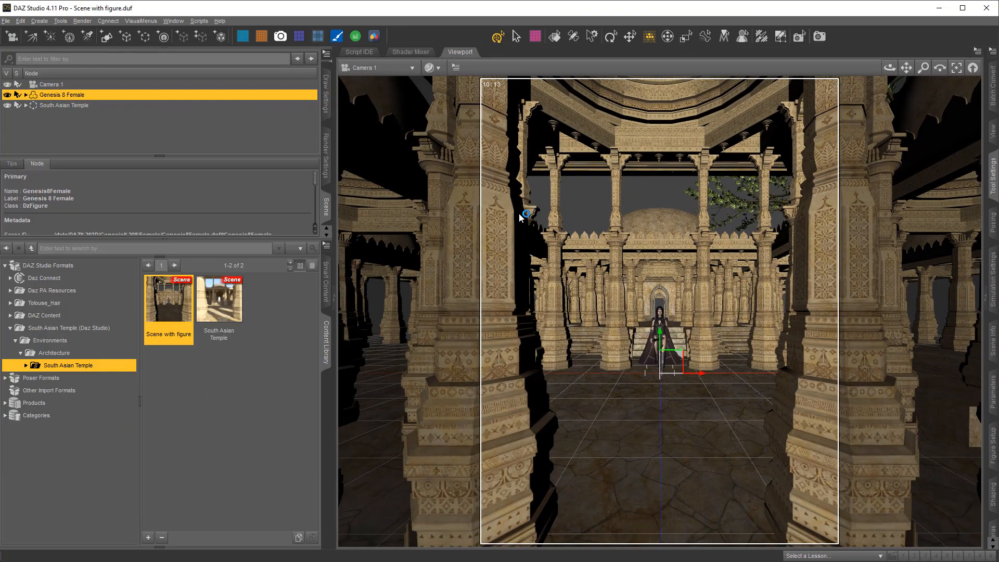
Reopen the interface customization, enable the VM toolbar for the Advanced activity, and accept the change
key("F3")
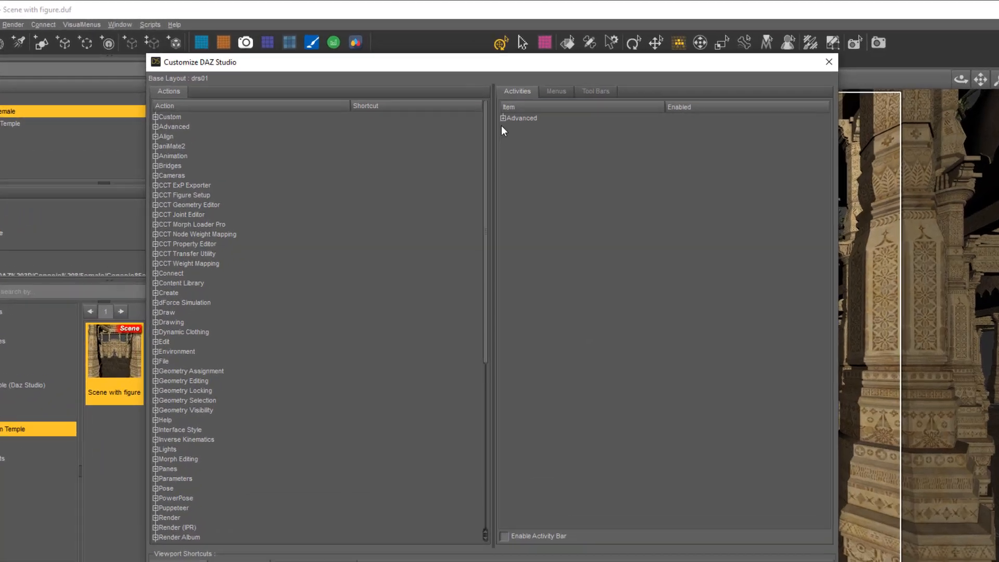
left_click(499, 101)
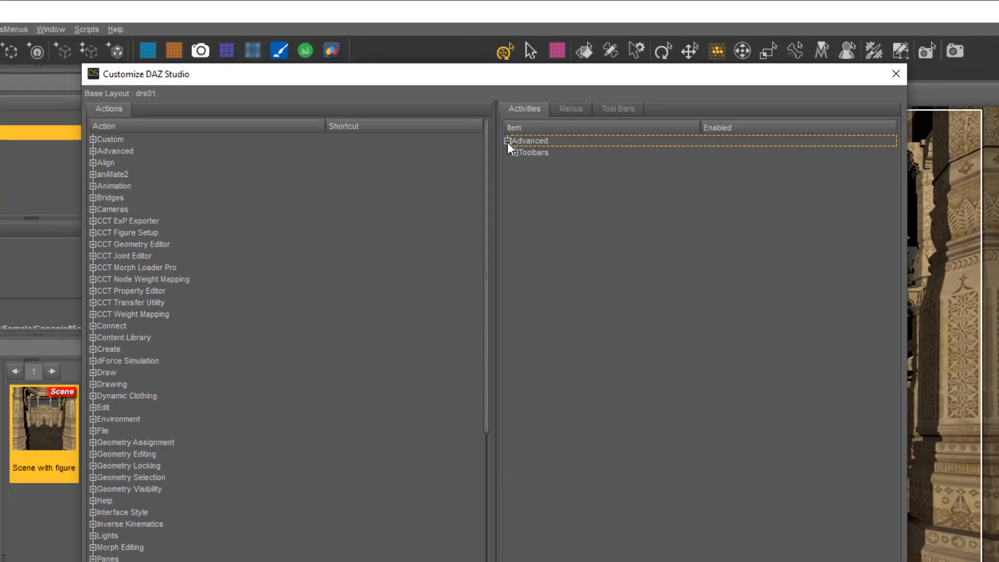
left_click(514, 153)
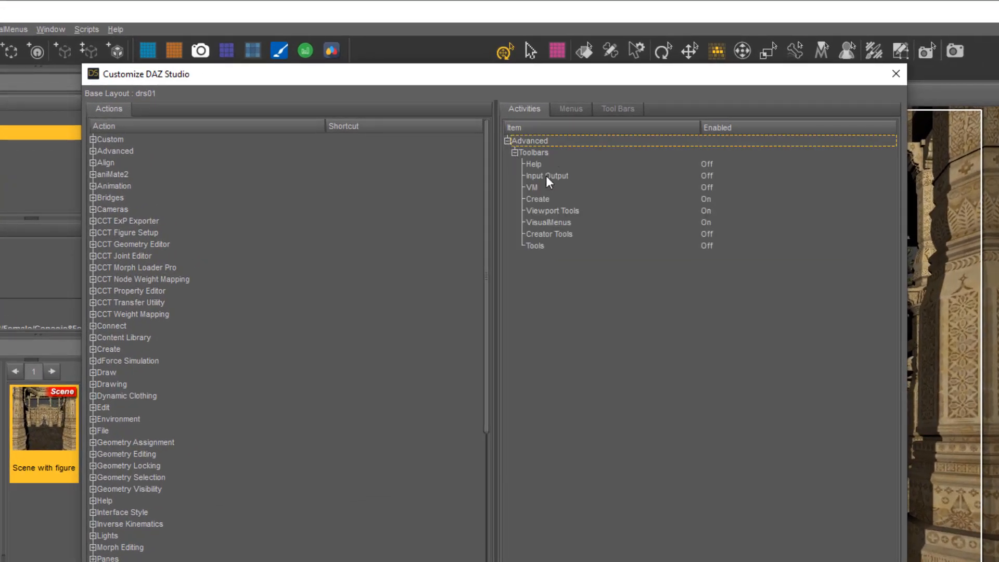
left_click(577, 187)
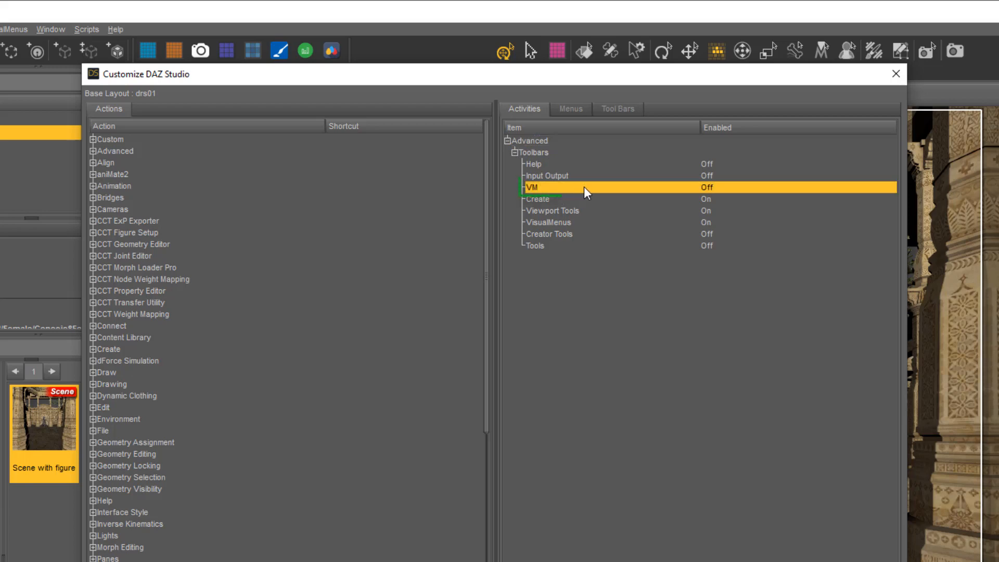
right_click(739, 187)
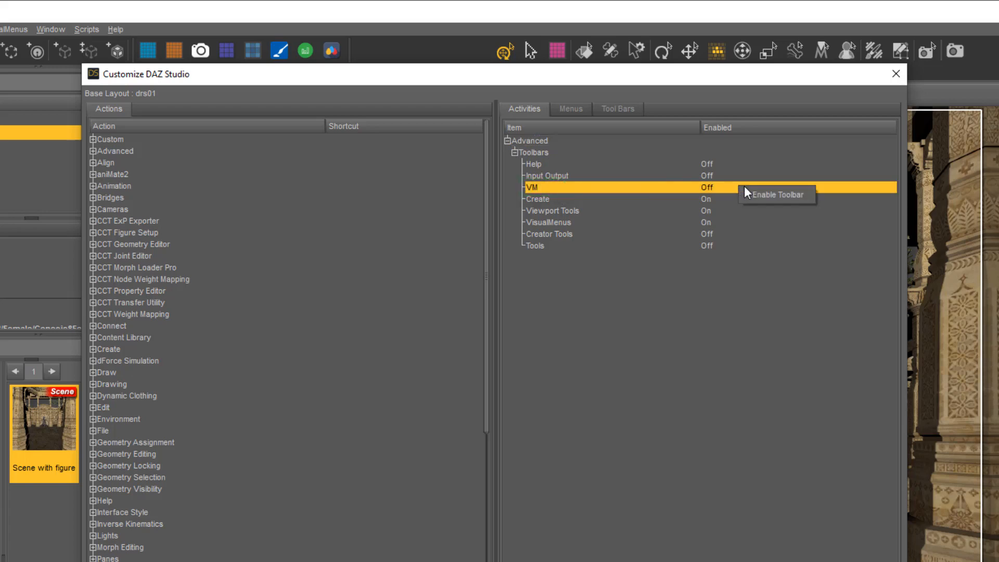
left_click(800, 194)
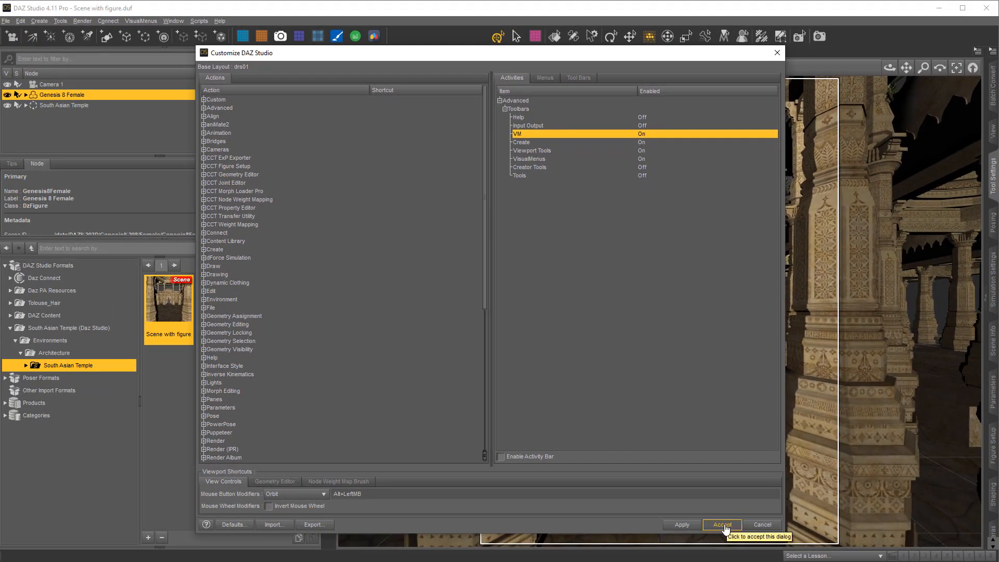
left_click(726, 527)
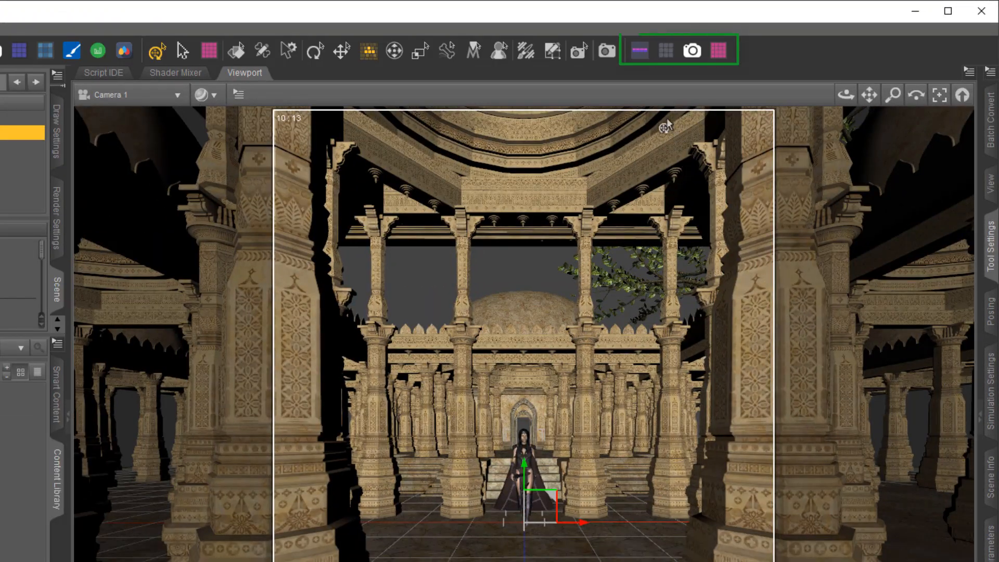
Set the Help visual menu's mini-icon to 02-512white.png and close the menu
mouse_move(627, 48)
left_mouse_down()
mouse_move(614, 45)
mouse_move(908, 54)
mouse_move(812, 57)
mouse_move(656, 333)
mouse_move(596, 249)
mouse_move(475, 144)
mouse_move(197, 44)
mouse_move(727, 37)
mouse_move(662, 50)
left_mouse_up()
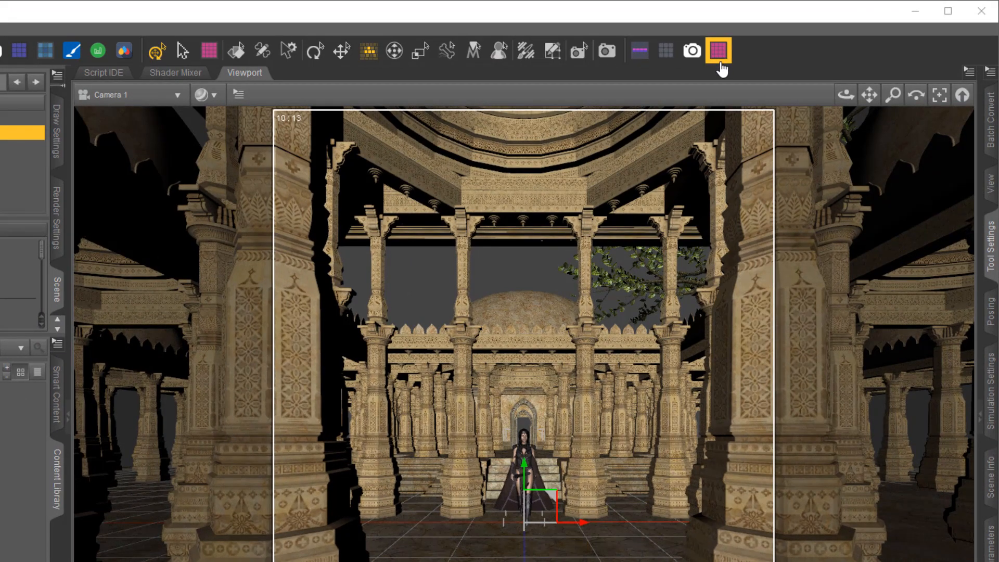
left_click(720, 51)
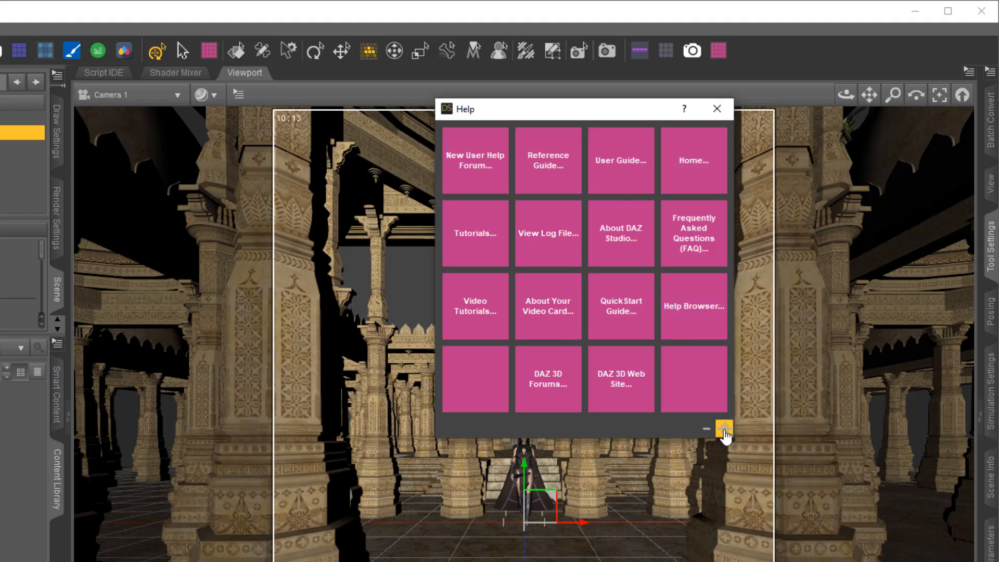
left_click(724, 429)
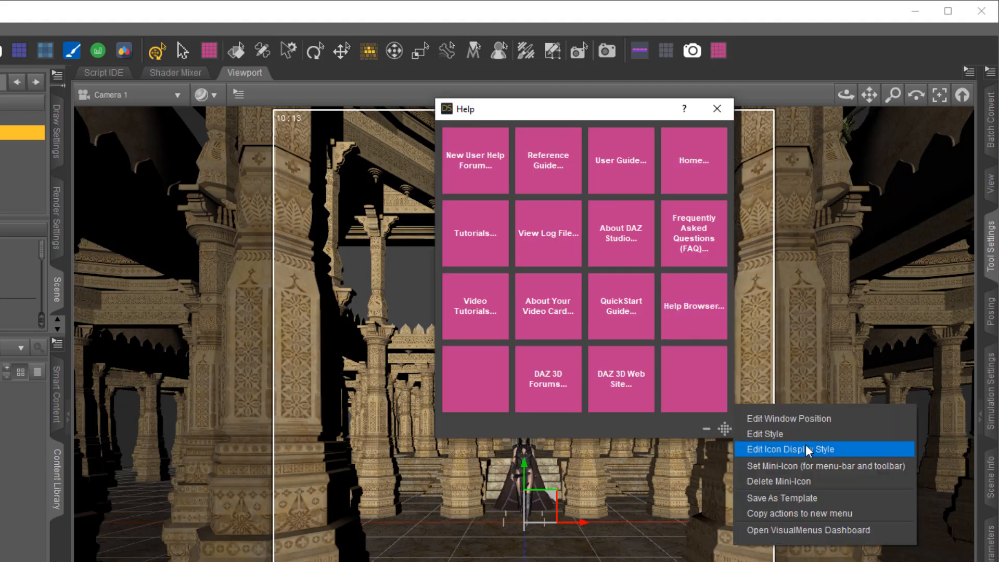
left_click(858, 466)
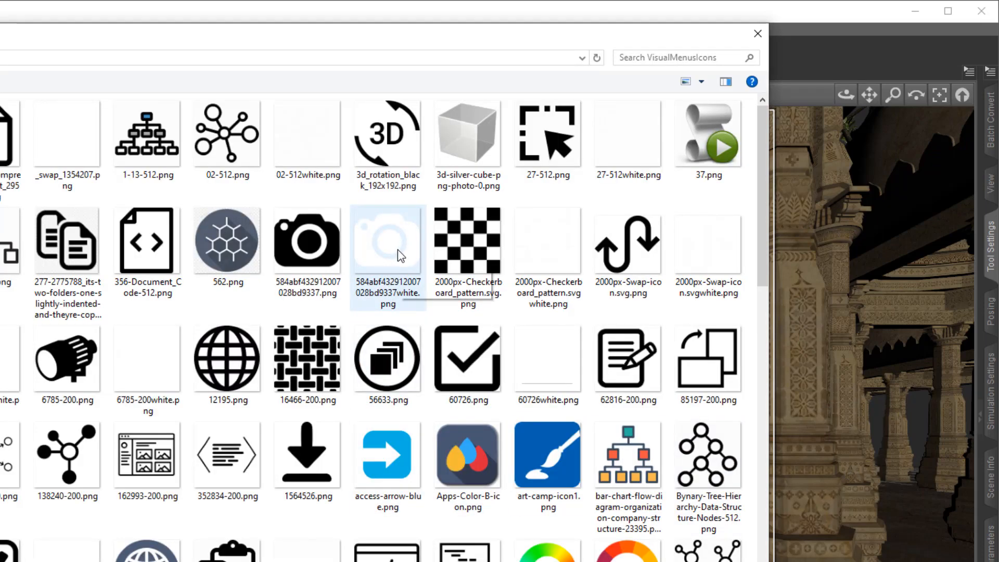
left_click(298, 148)
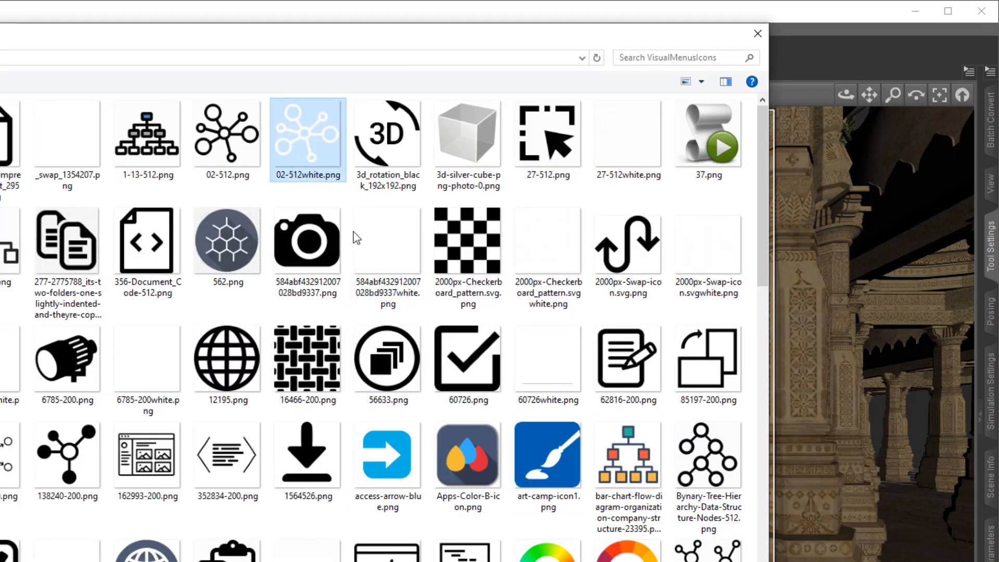
key("Return")
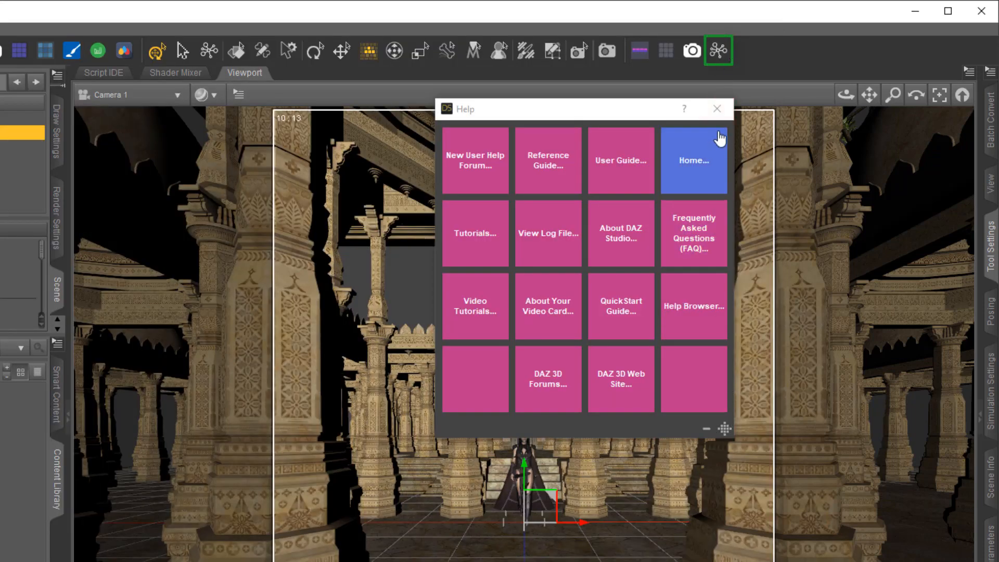
left_click(717, 109)
Reopen the Help visual menu and delete its mini-icon
left_click(718, 50)
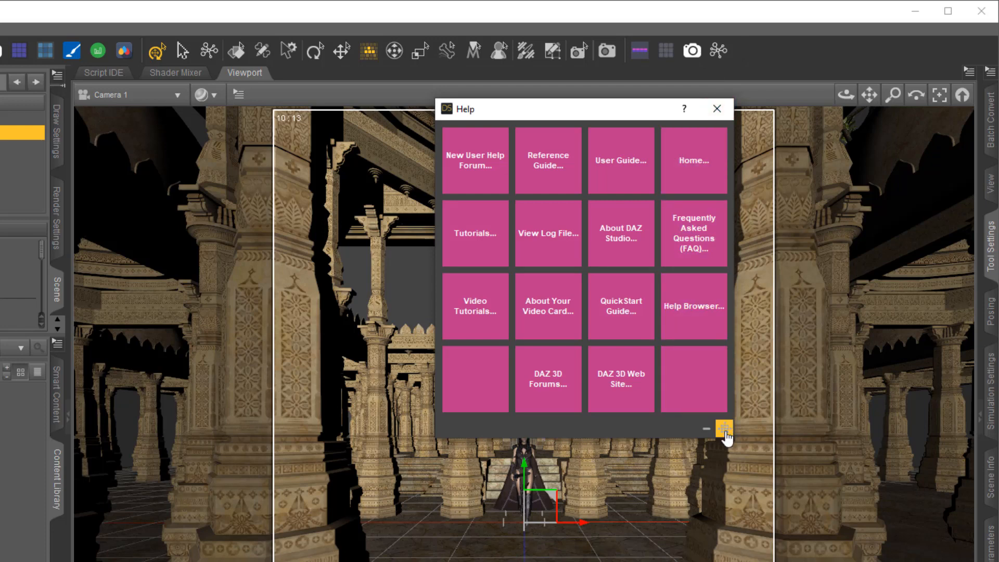
right_click(725, 428)
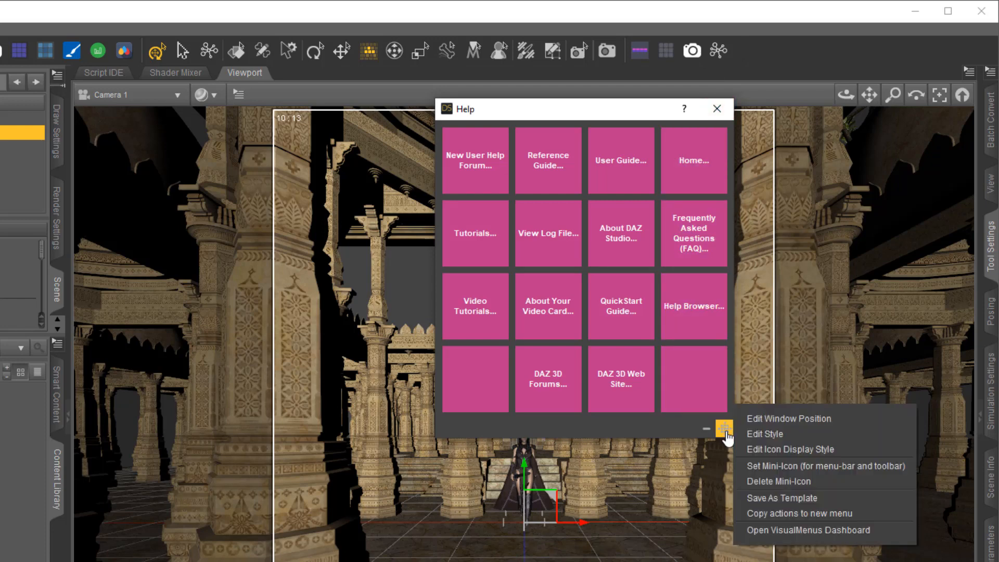
left_click(832, 482)
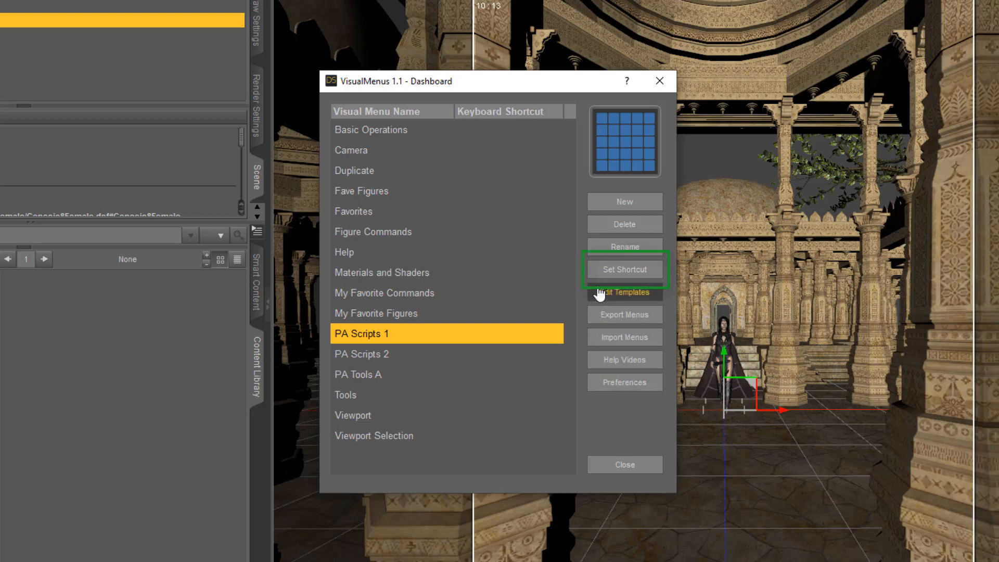
In the VisualMenus Dashboard, assign keyboard shortcut P to PA Scripts 1 and H to Help, and close the dashboard
left_click(599, 272)
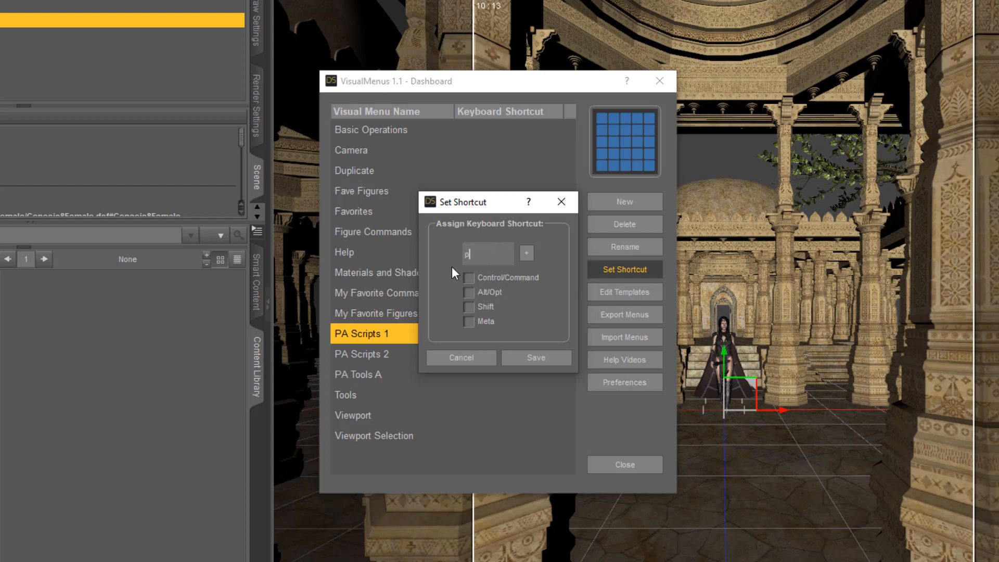
left_click(553, 364)
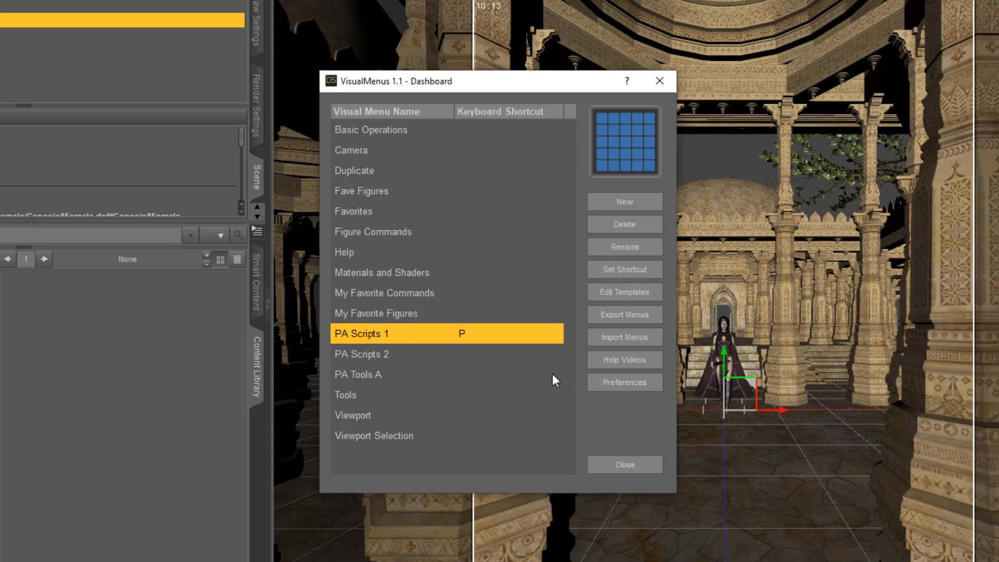
right_click(464, 251)
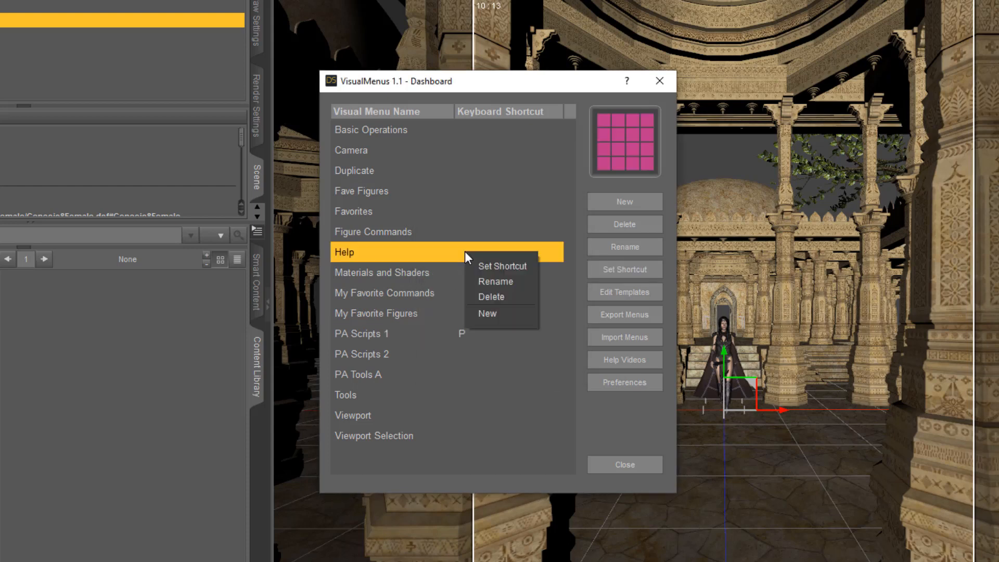
left_click(501, 264)
type("h")
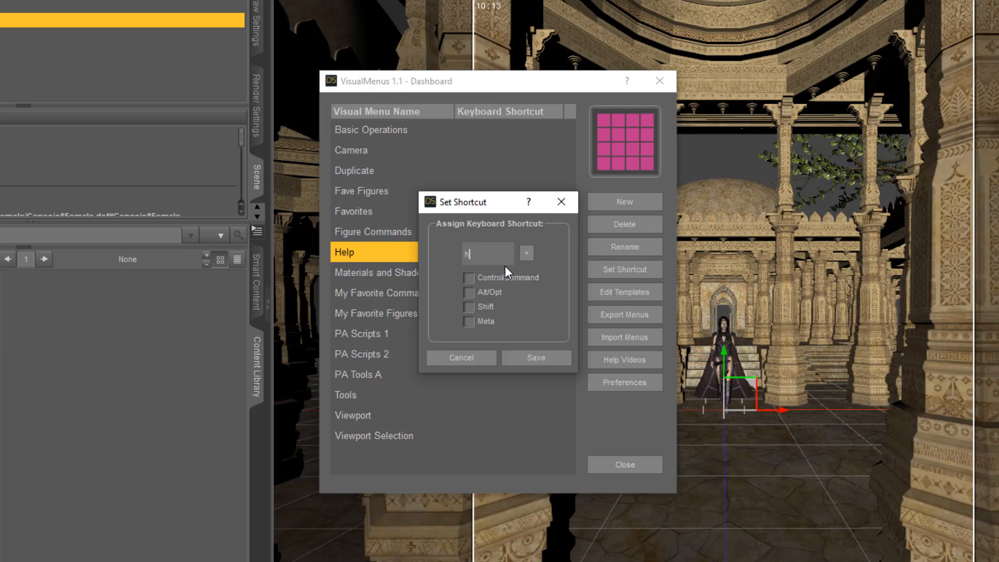
left_click(553, 361)
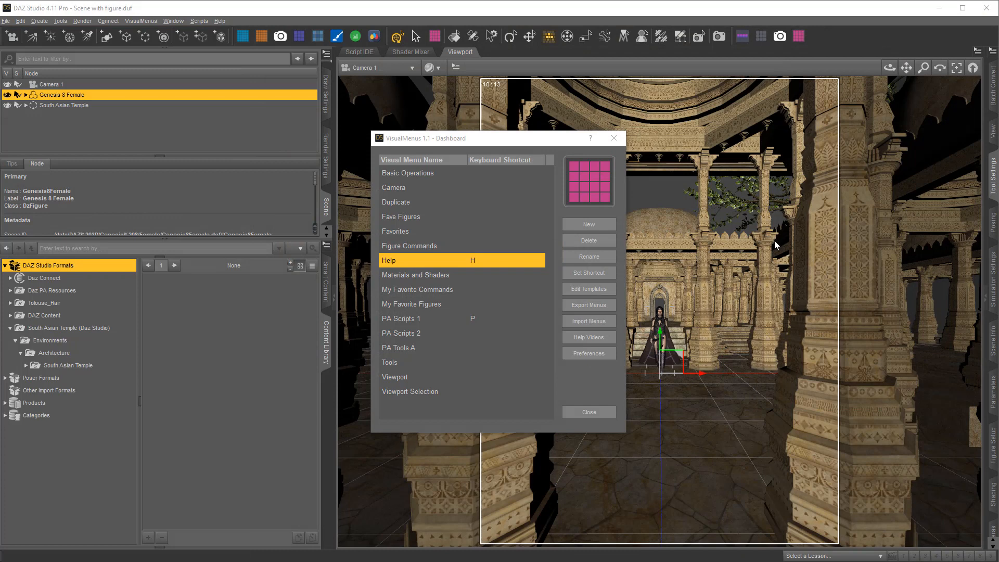
left_click(599, 414)
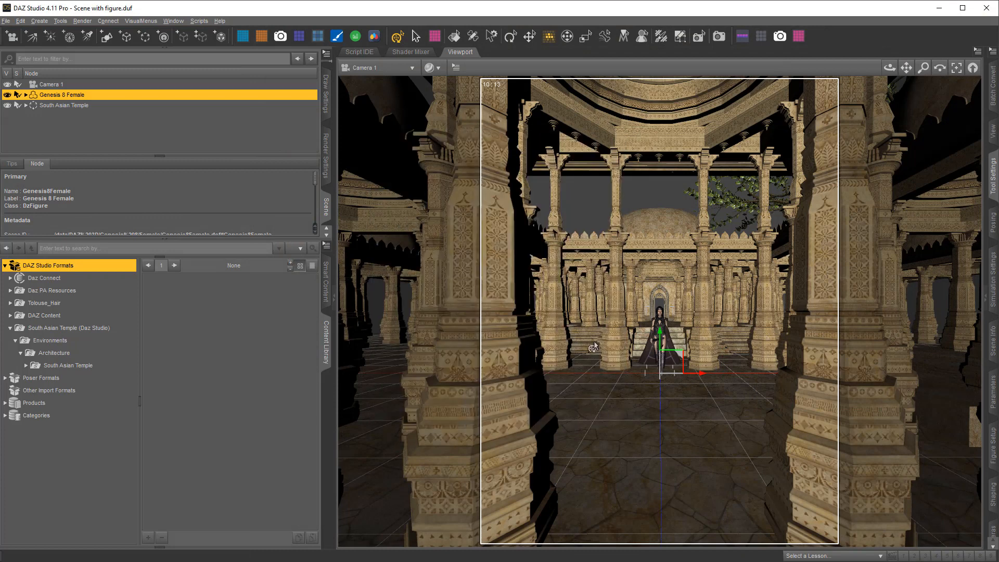
Open the interface customization, assign keyboard shortcut T to the custom action Launch VM: Tools, and accept the change
key("F3")
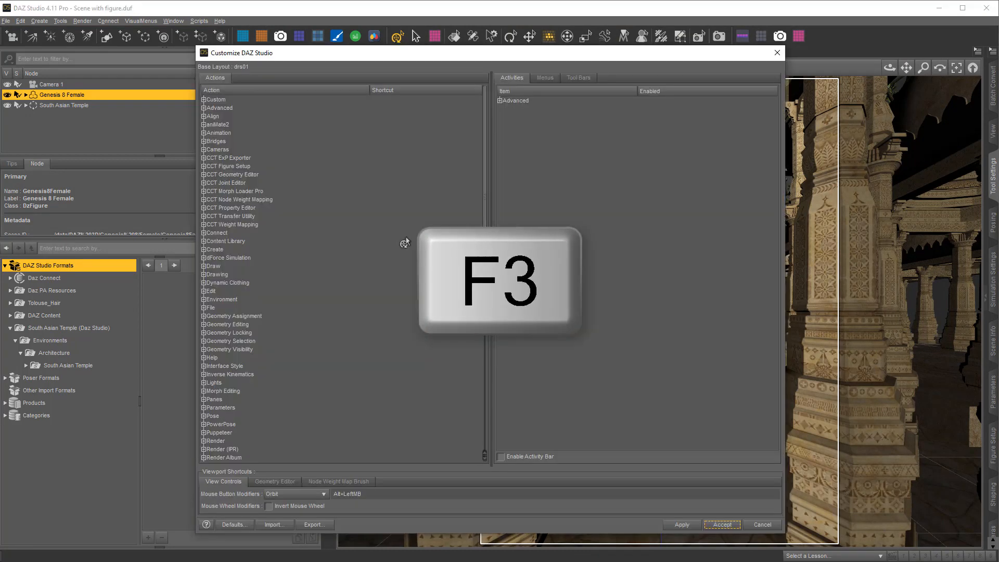
left_click(203, 100)
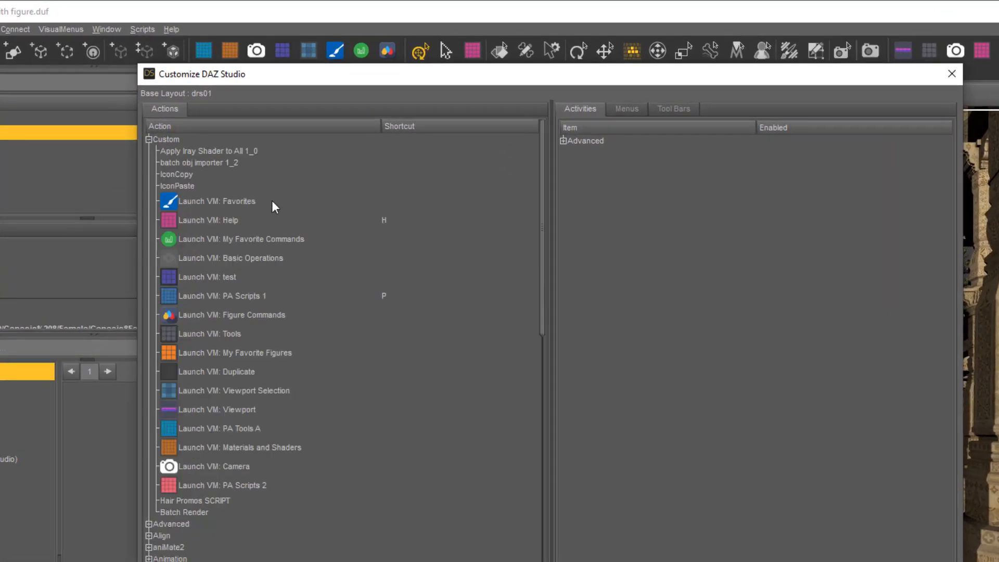
left_click(278, 333)
right_click(298, 337)
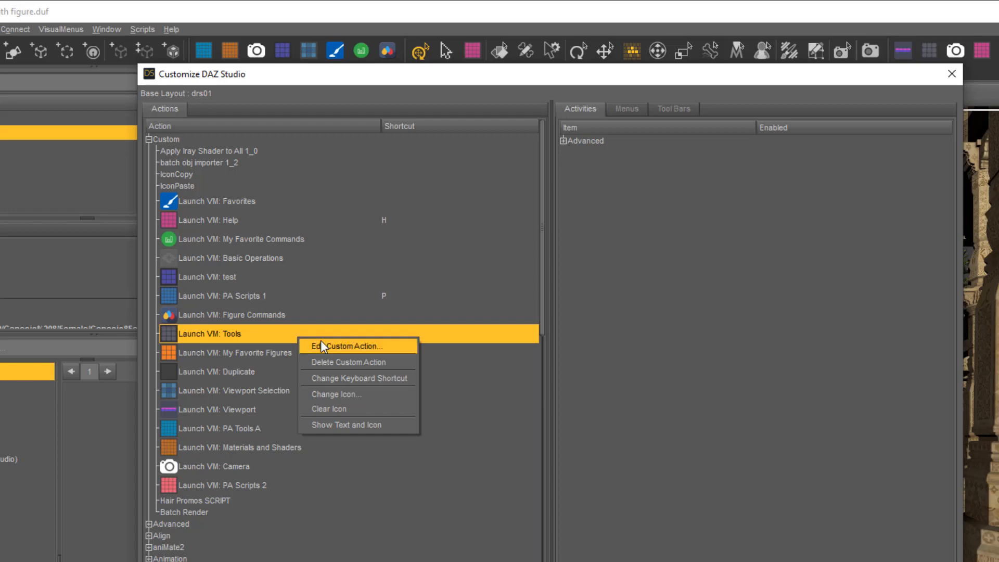
left_click(401, 379)
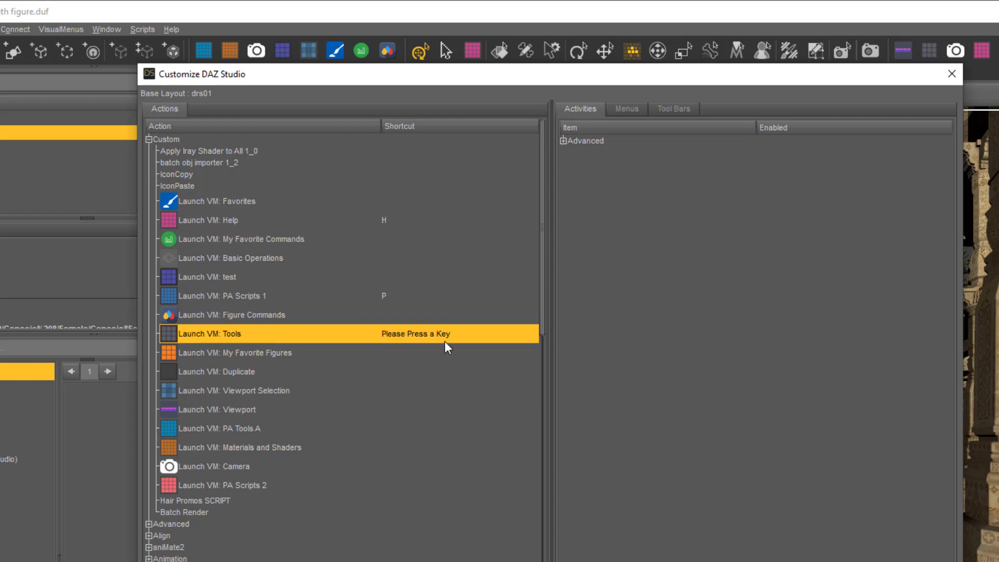
key("t")
left_click(409, 334)
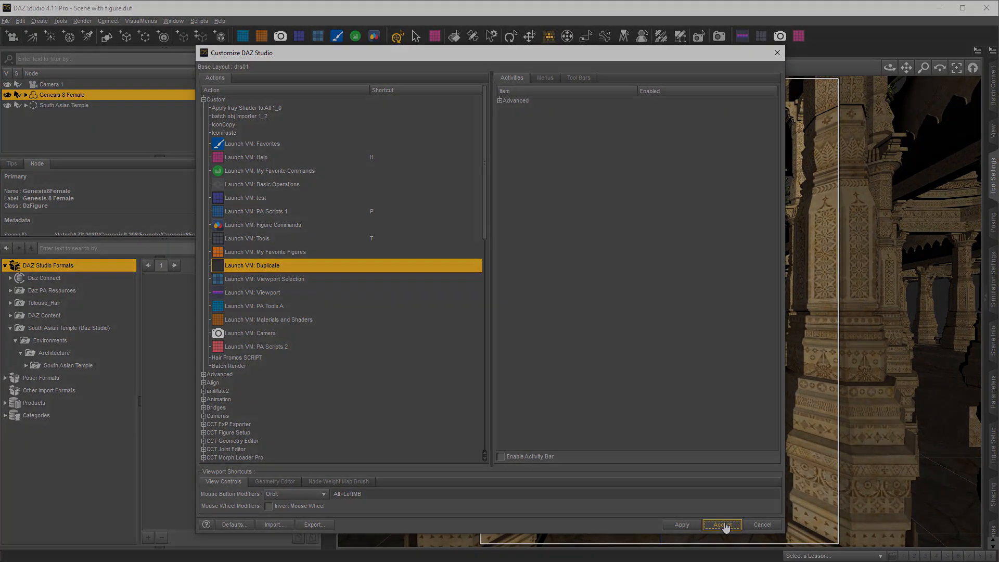
left_click(722, 525)
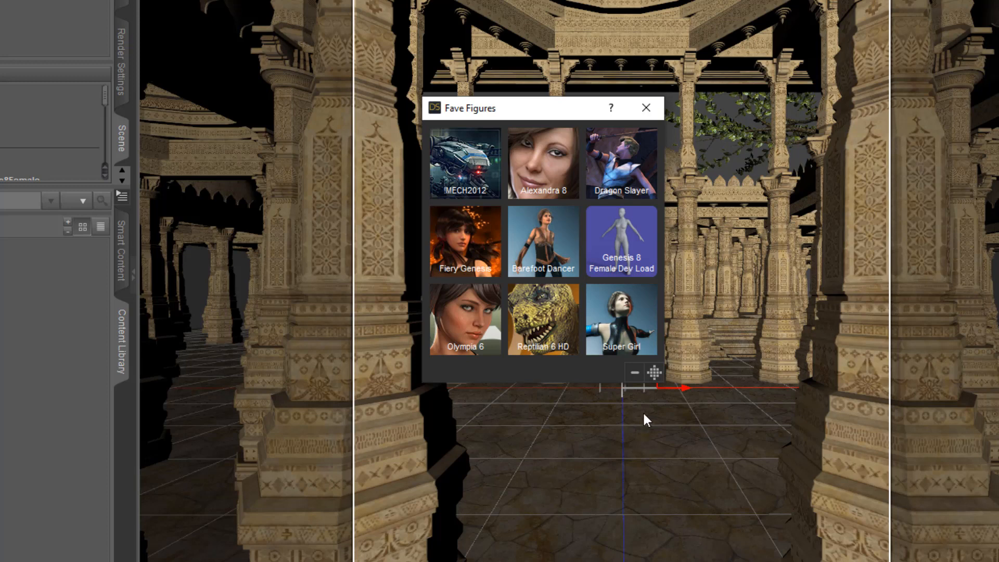
Set the Fave Figures menu's icon display style to Full Icon, Text Bottom and accept it
left_click(655, 381)
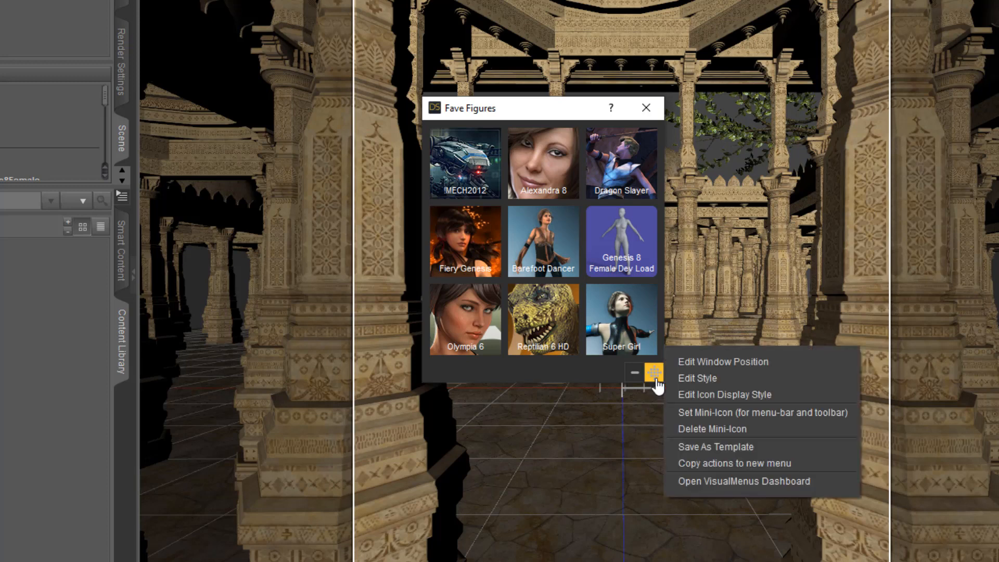
left_click(788, 396)
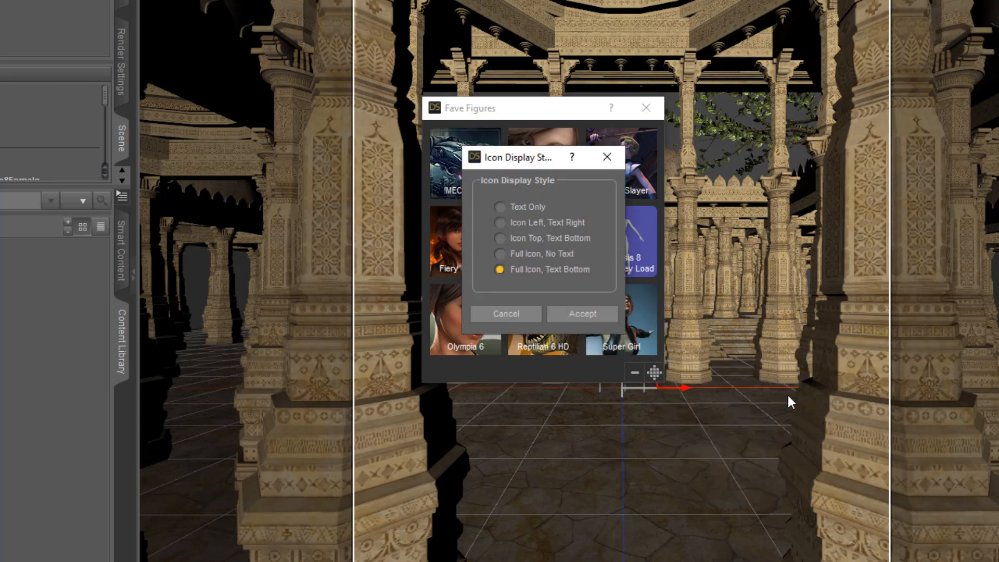
left_click(499, 270)
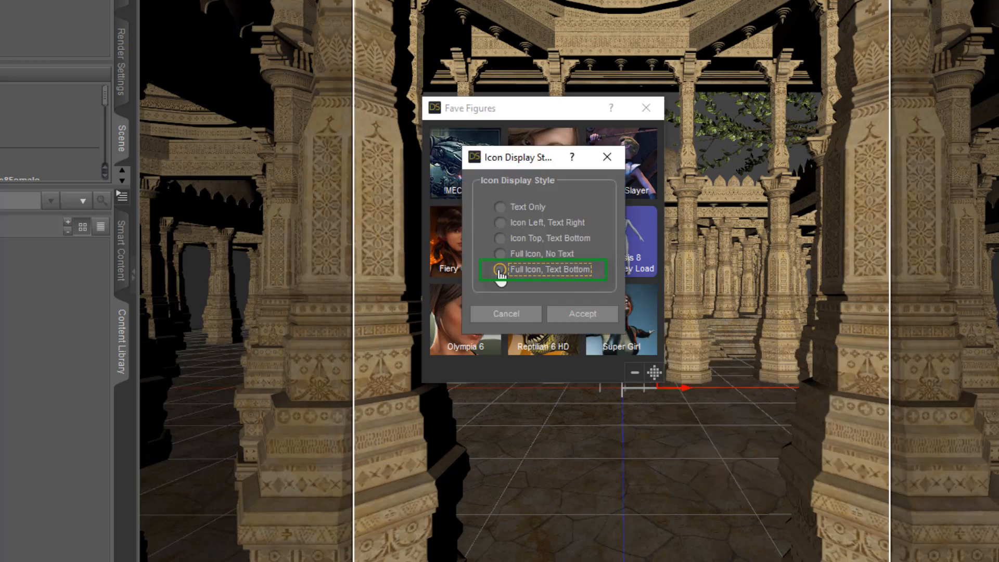
left_click(606, 318)
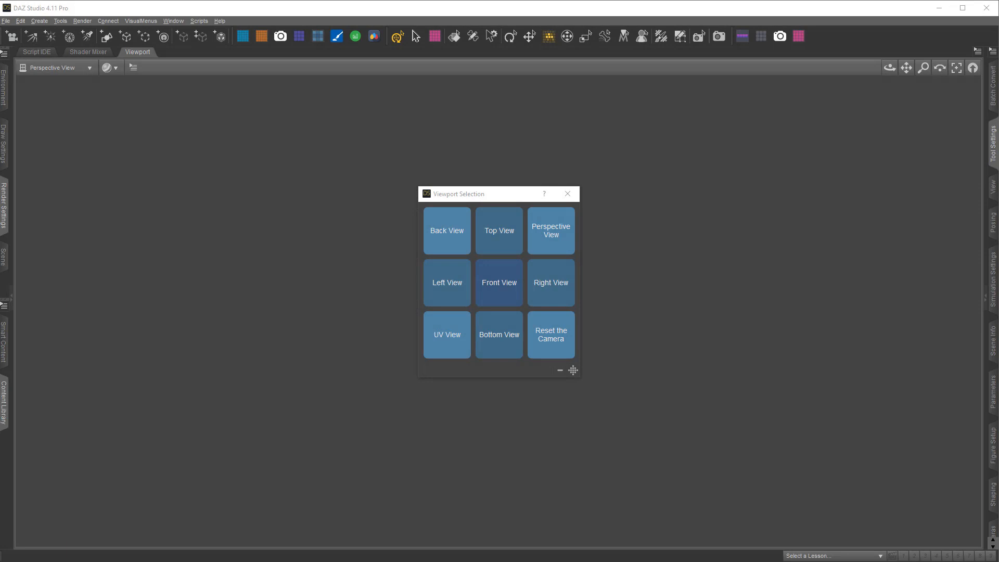
Copy the Viewport Selection menu's actions to a new menu named New Menu using the Grid 5x5 template
right_click(572, 370)
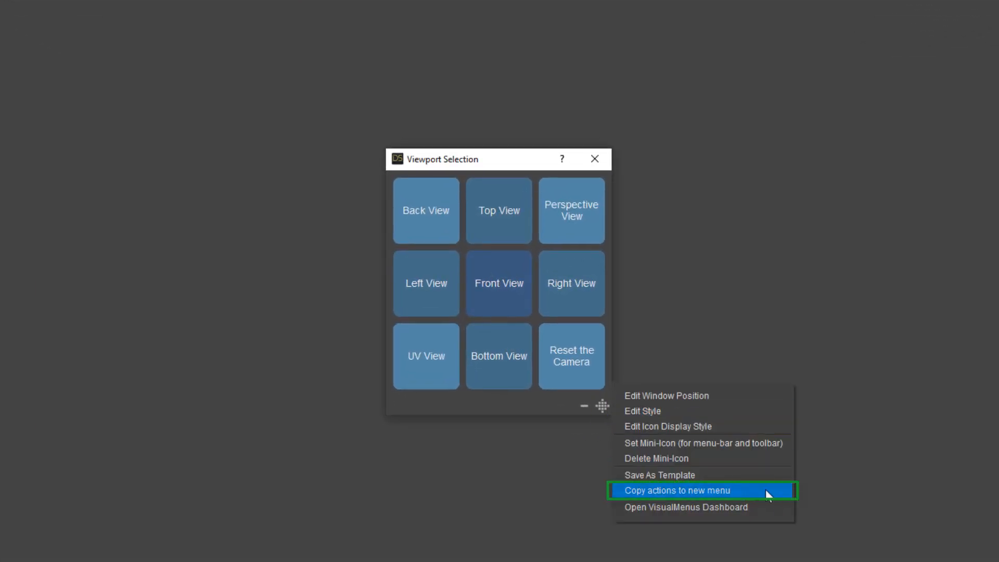
left_click(766, 492)
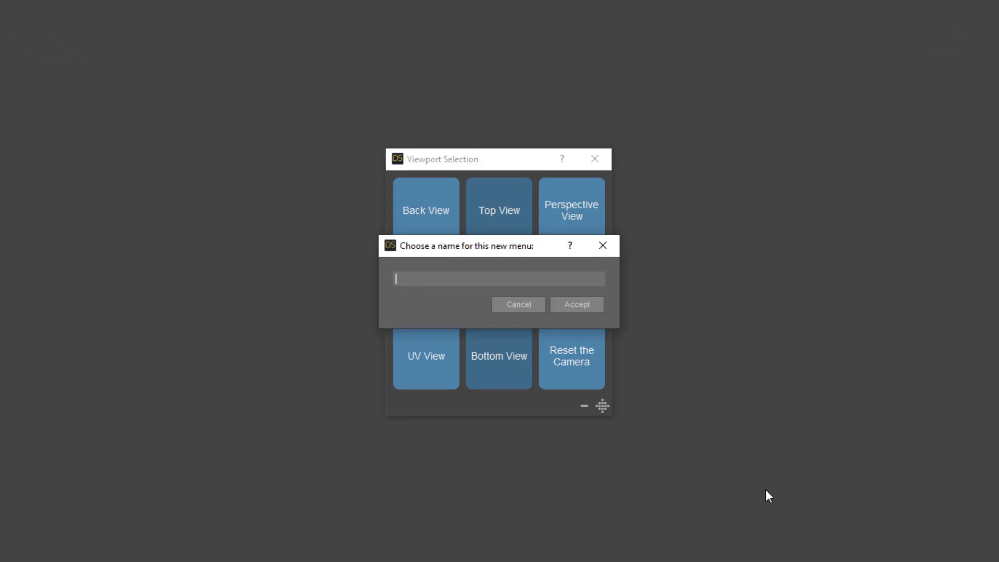
type("New Menu")
key("Return")
scroll(423, 311, "down", 6)
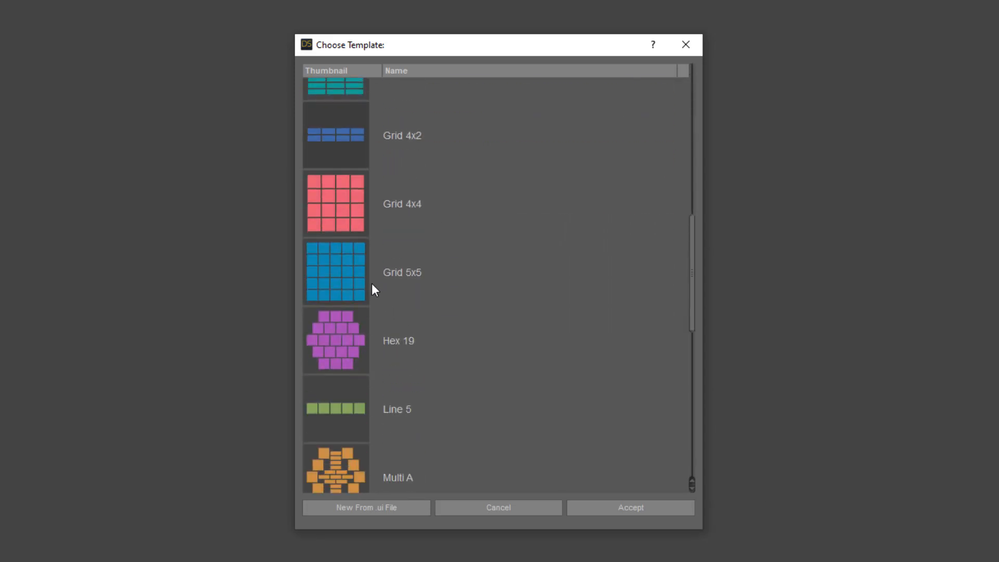
left_click(347, 271)
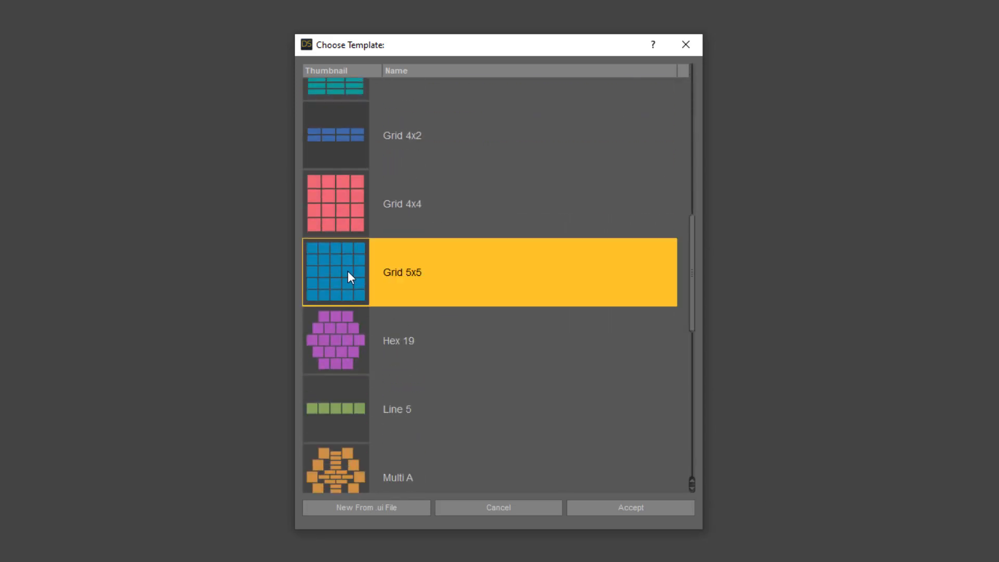
left_click(652, 510)
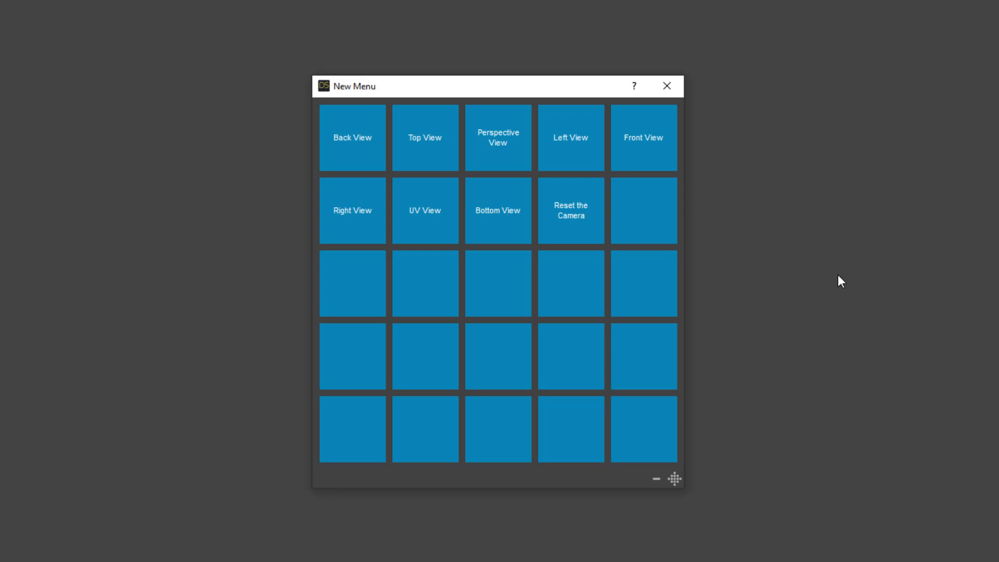
Show the button edit controls in New Menu and move Reset the Camera to the last button of the fourth row
left_click(656, 479)
left_click(595, 190)
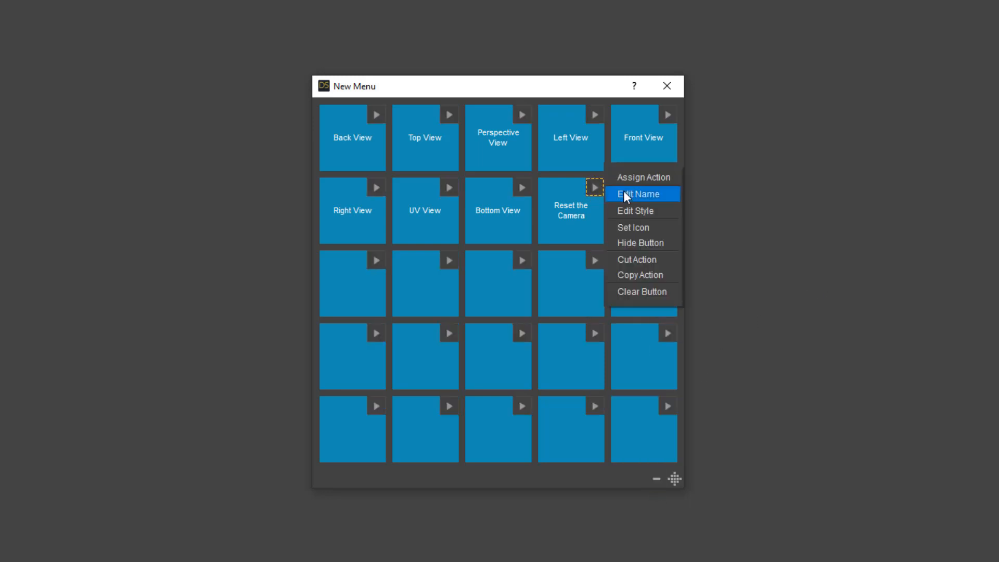
left_click(655, 258)
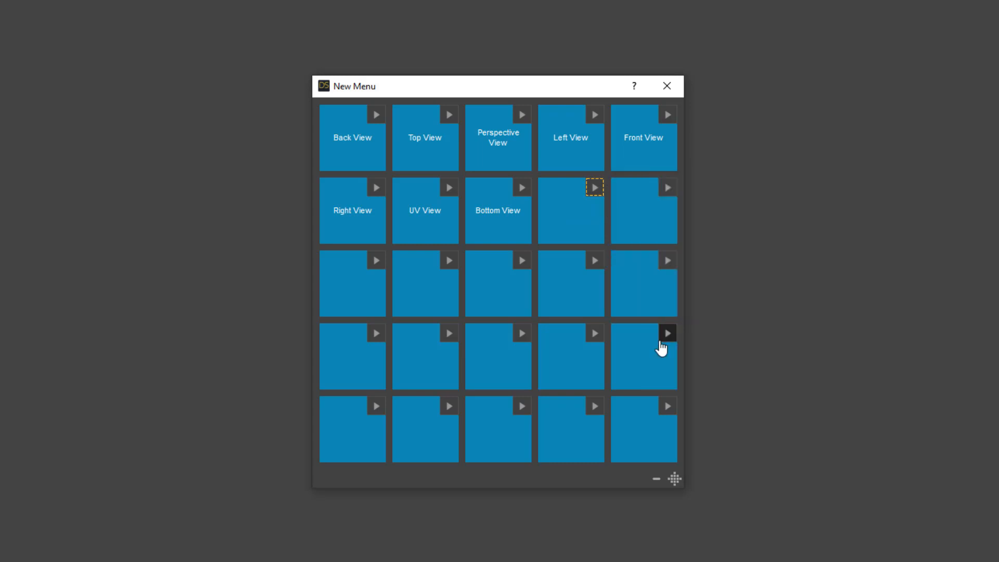
left_click(668, 335)
left_click(721, 373)
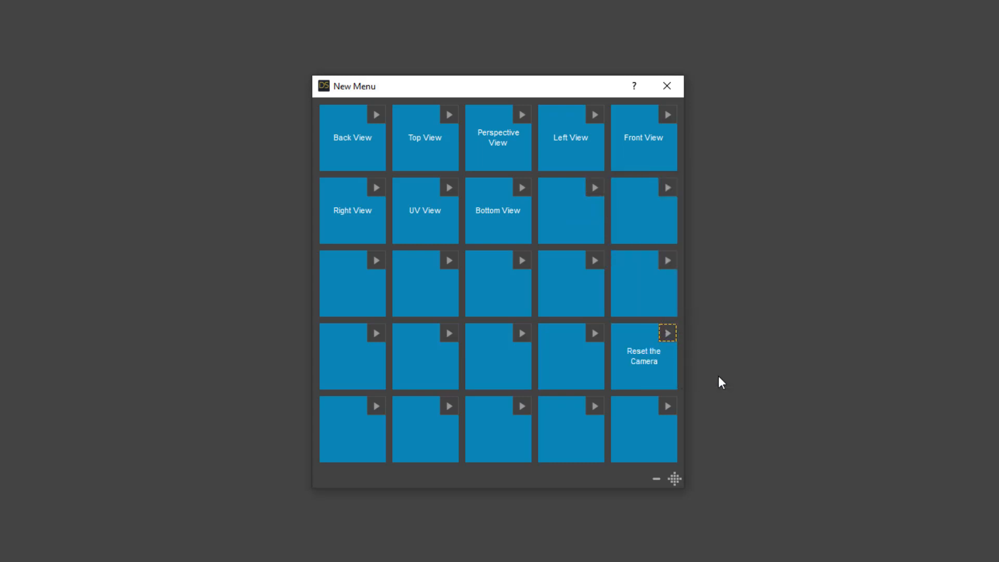
Move Bottom View to the second button of New Menu's fifth row and hide the button edit controls
left_click(521, 189)
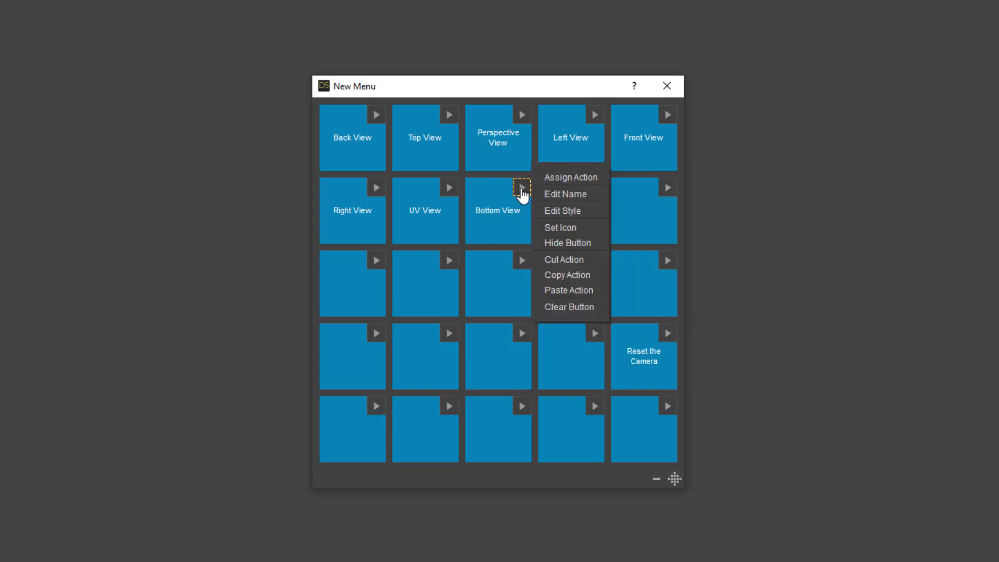
left_click(589, 266)
left_click(449, 406)
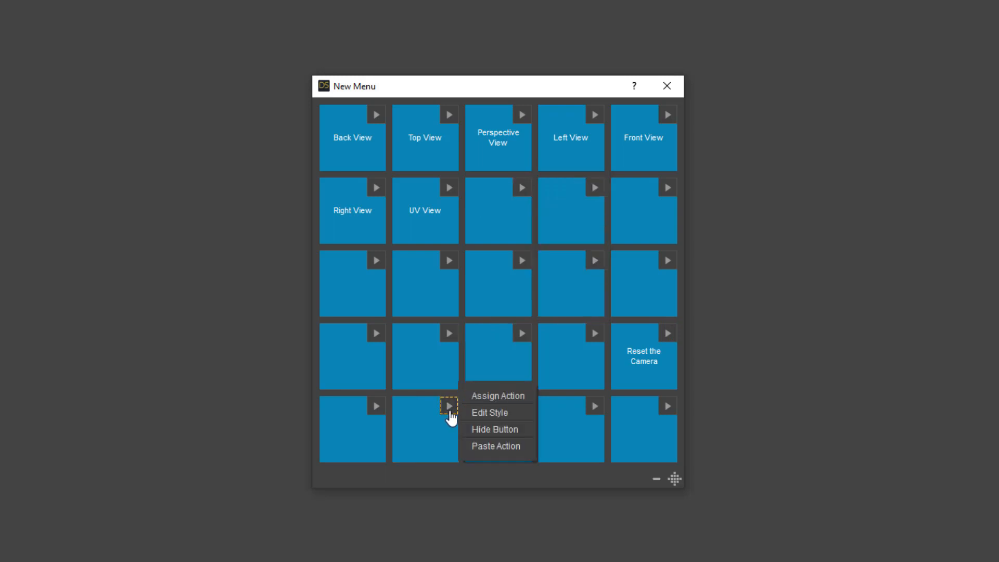
left_click(501, 446)
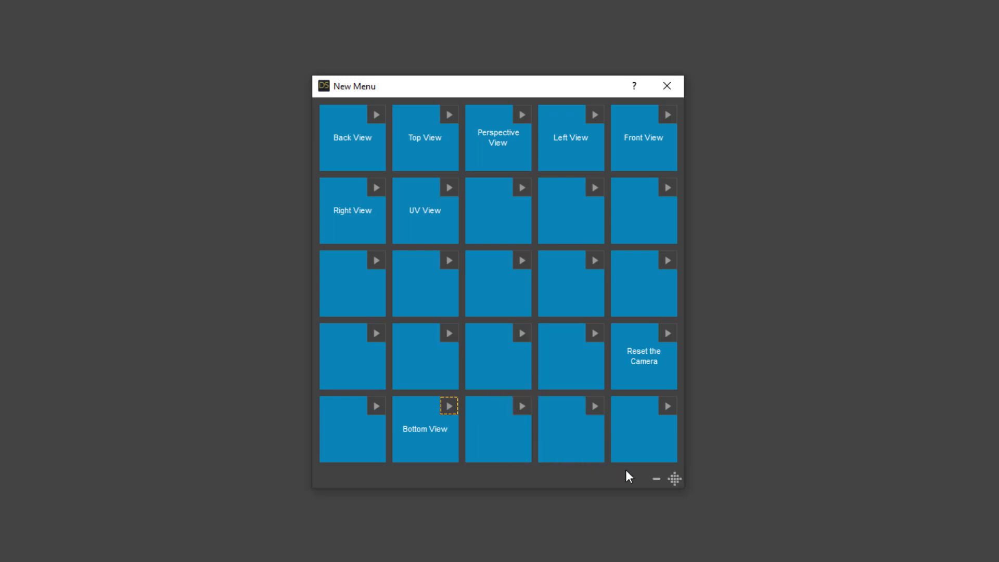
left_click(654, 480)
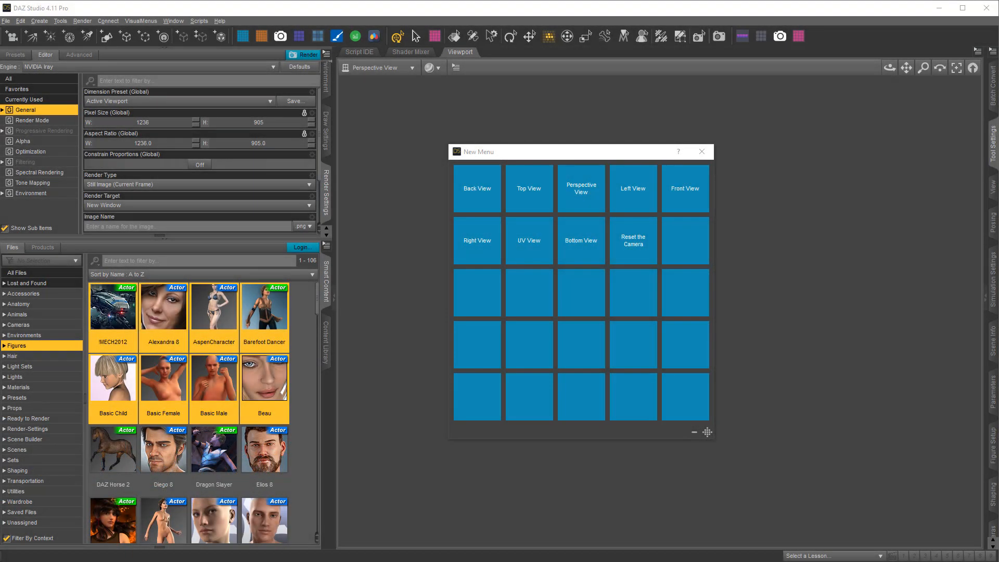
Assign content items !MECH2012 to the last button of New Menu's second row and Alexandra 8 to the first button of the third row
left_click(686, 252)
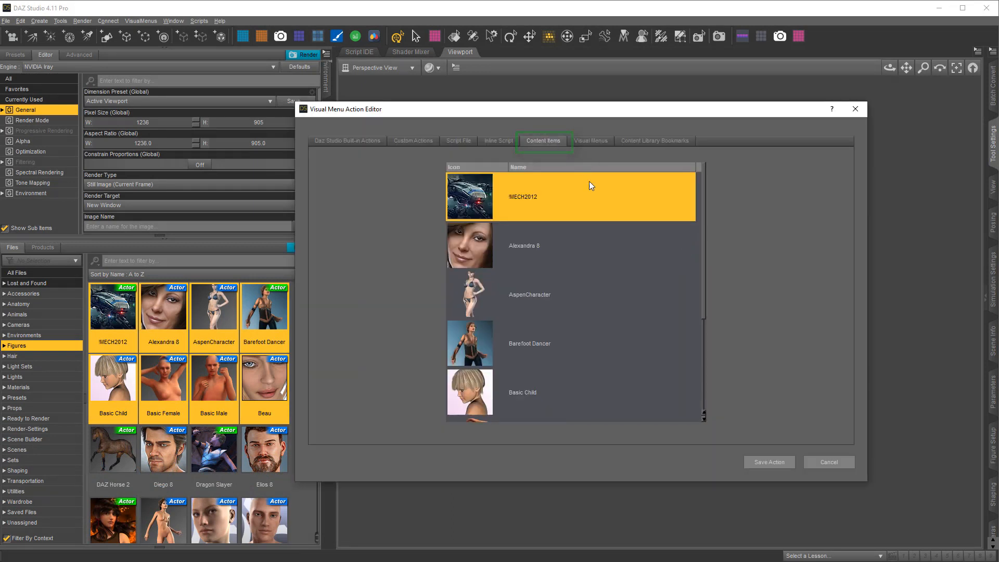
double_click(598, 204)
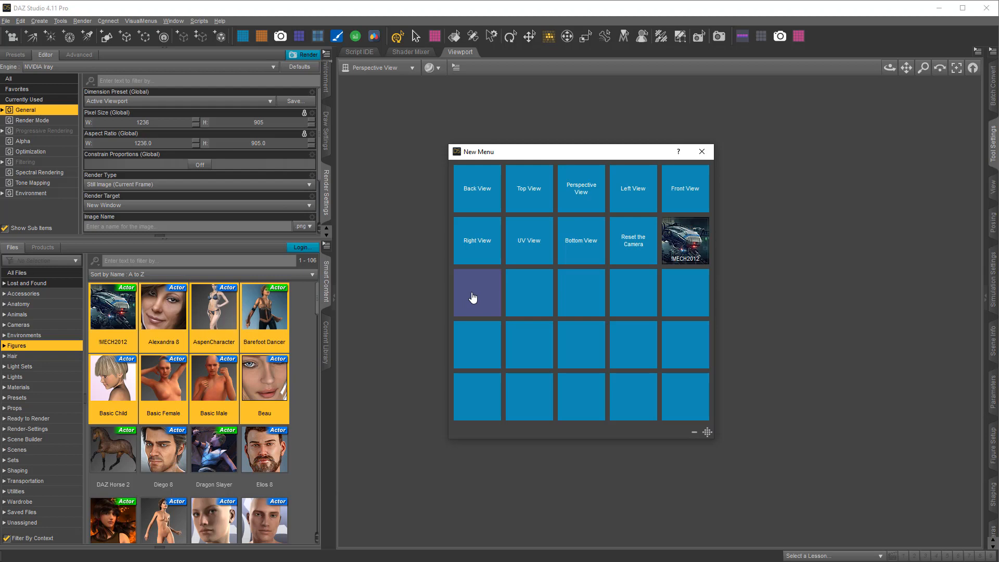
left_click(473, 298)
double_click(566, 244)
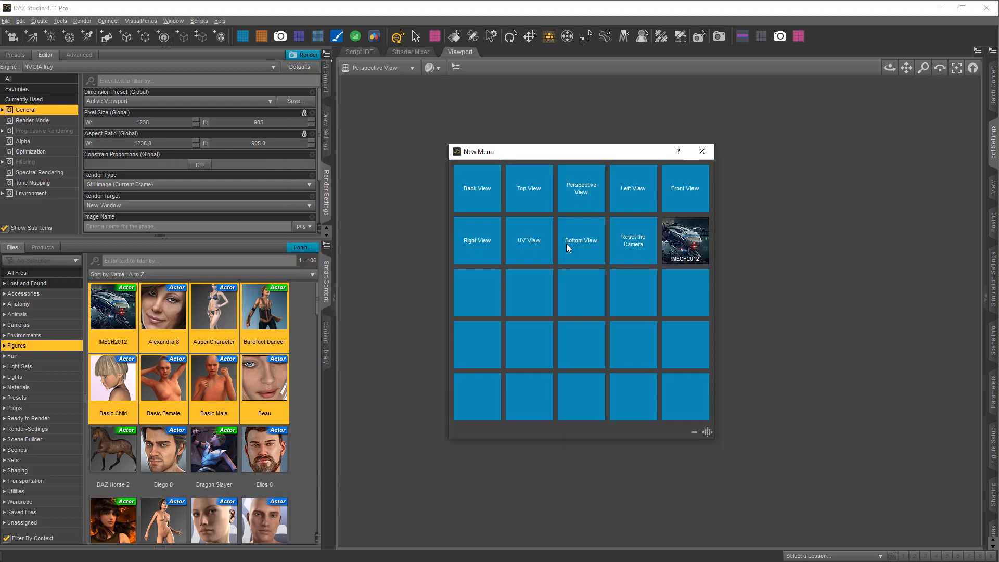
Assign AspenCharacter, Barefoot Dancer and the next selected content item to the second, third and fourth buttons of New Menu's third row
left_click(525, 286)
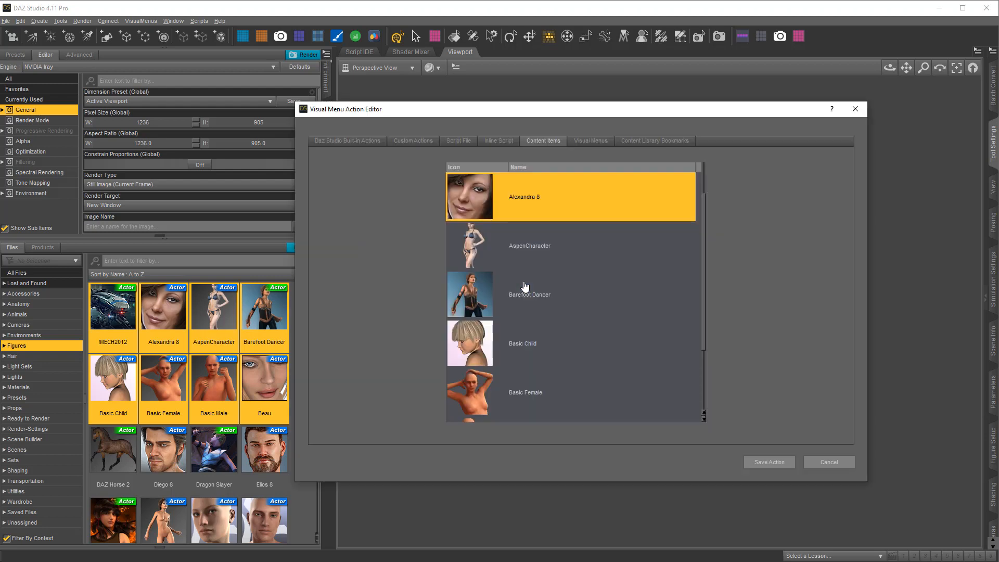
double_click(523, 246)
left_click(576, 296)
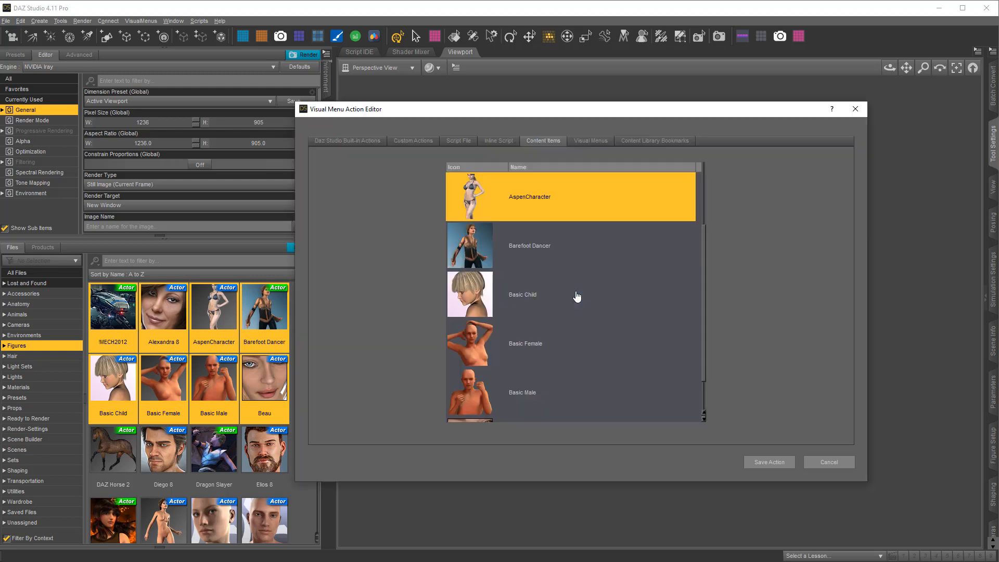
double_click(537, 262)
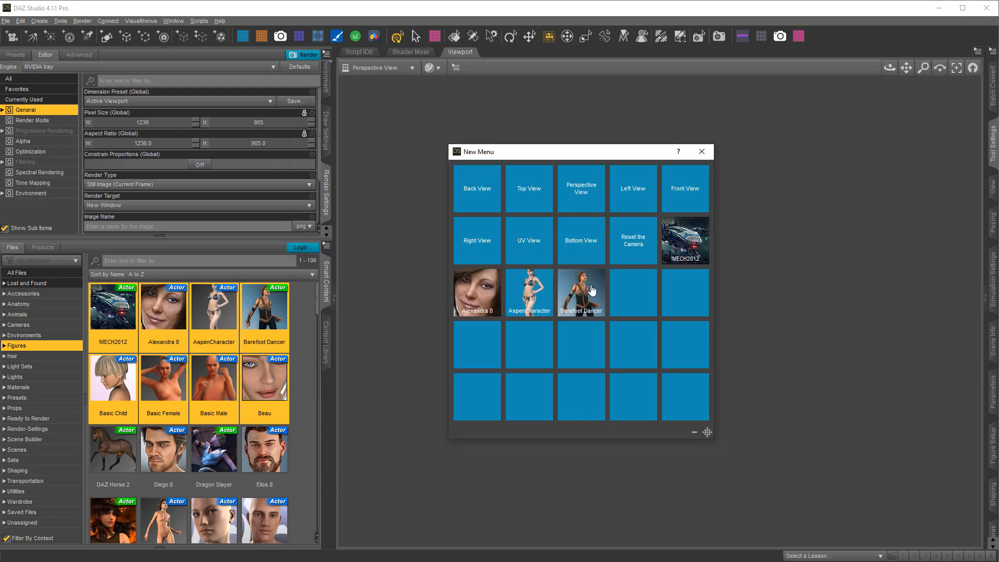
left_click(644, 300)
double_click(520, 256)
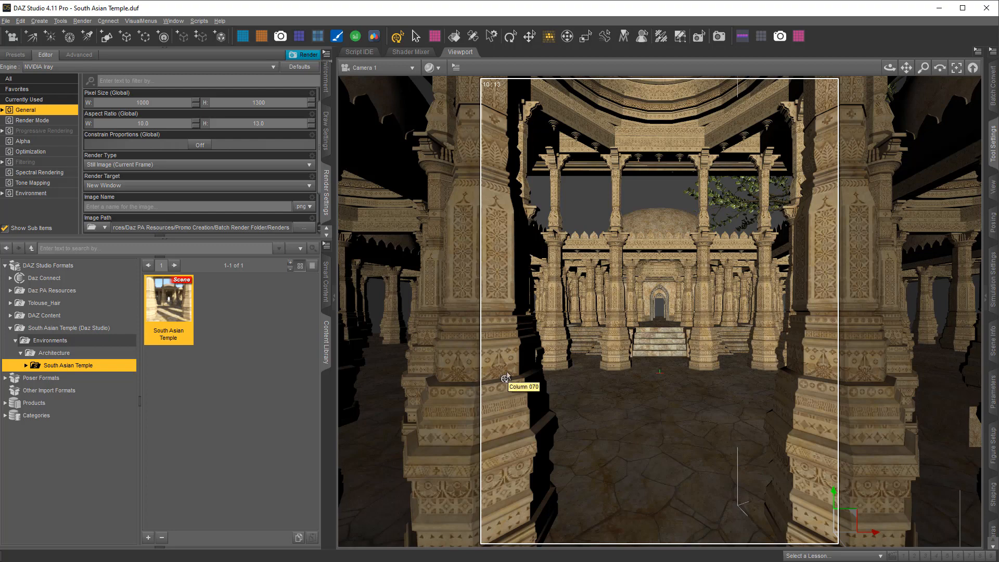
Use the Viewport 2 visual menu to switch the viewport to Four Views and back to Single View
key("F1")
left_click(410, 180)
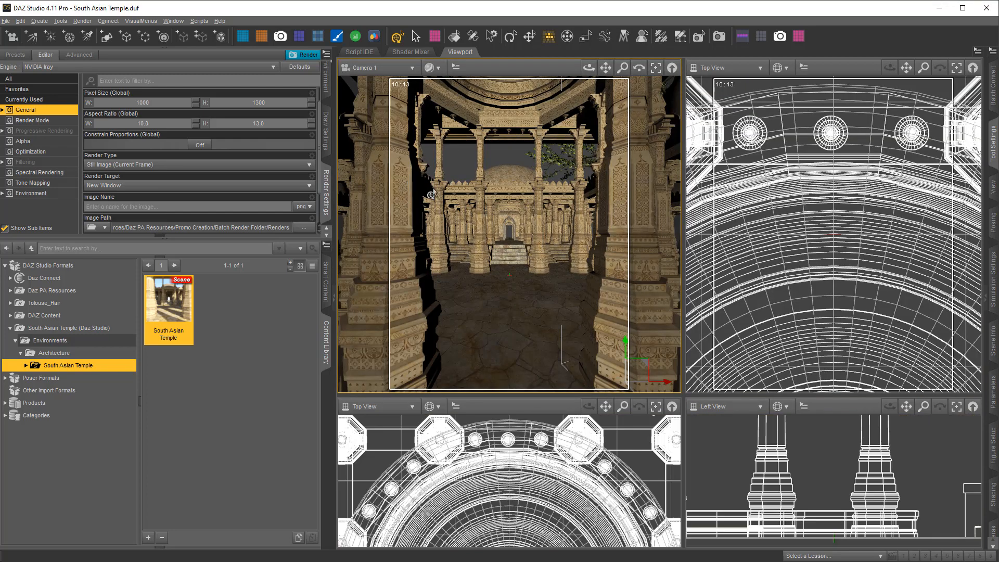
key("F1")
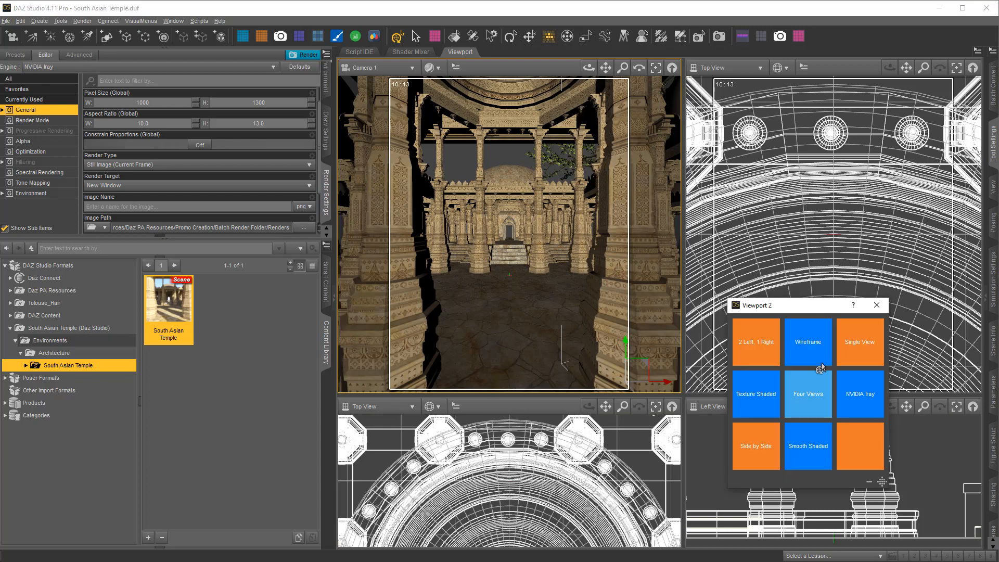
left_click(862, 347)
Set the viewport to Smooth Shaded through the Viewport 2 menu and open that menu's window position editing
key("F1")
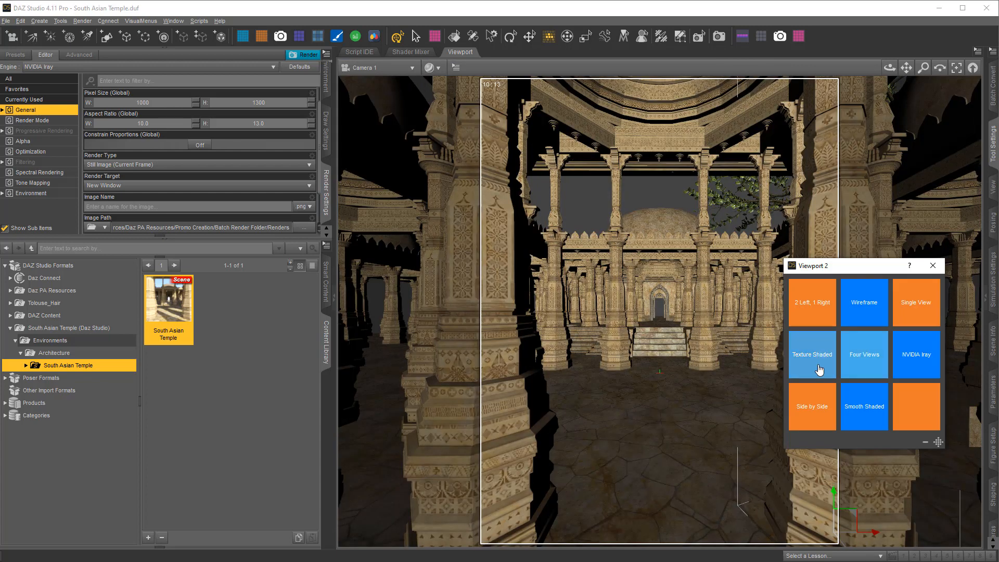
left_click(849, 400)
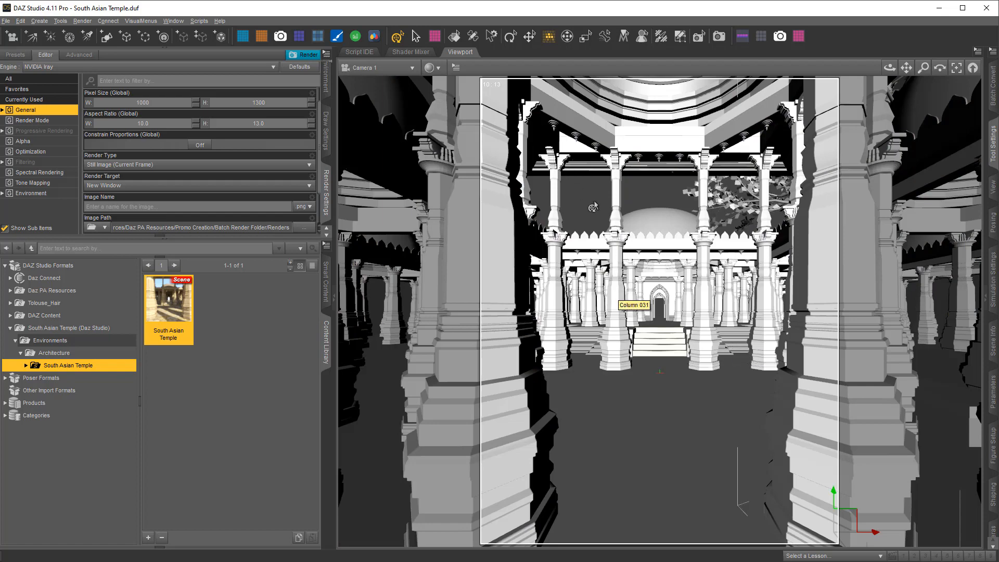
key("F1")
left_click(672, 299)
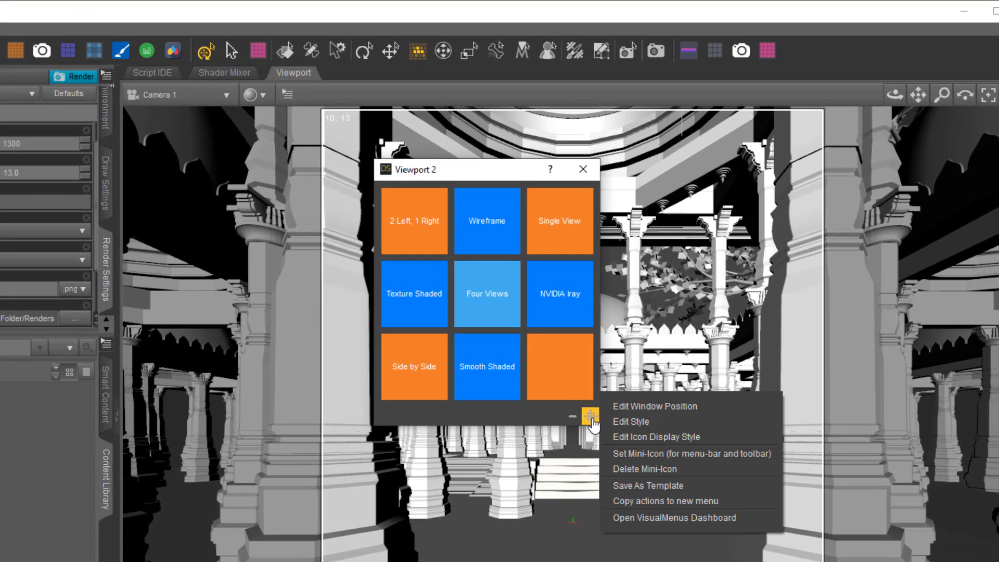
left_click(713, 406)
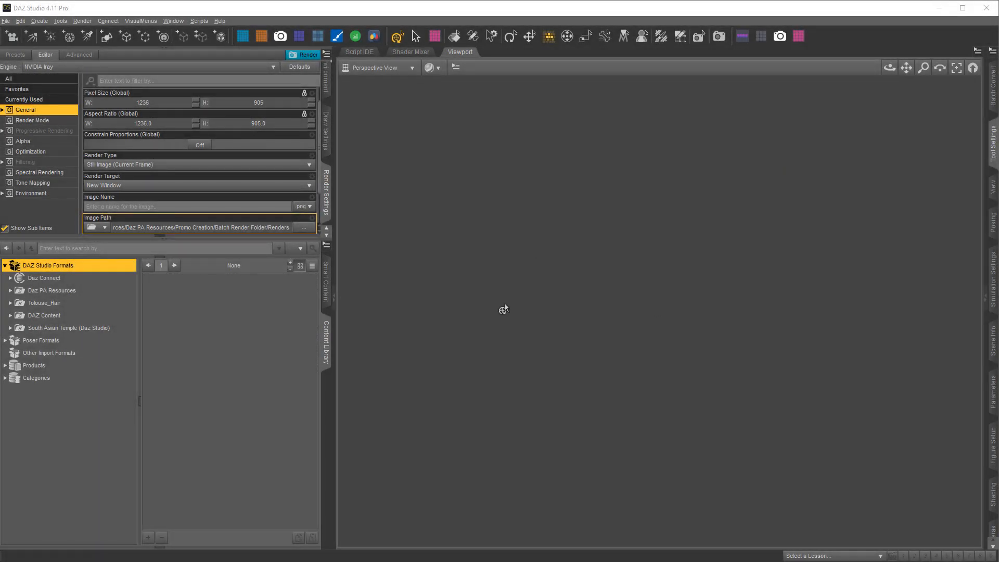
Browse the content library through the Bookmarks menu's Characters, Basic Wear, South Asian Temple, Developer Kit and Lakeside Folly entries
key("ctrl+b")
left_click(526, 217)
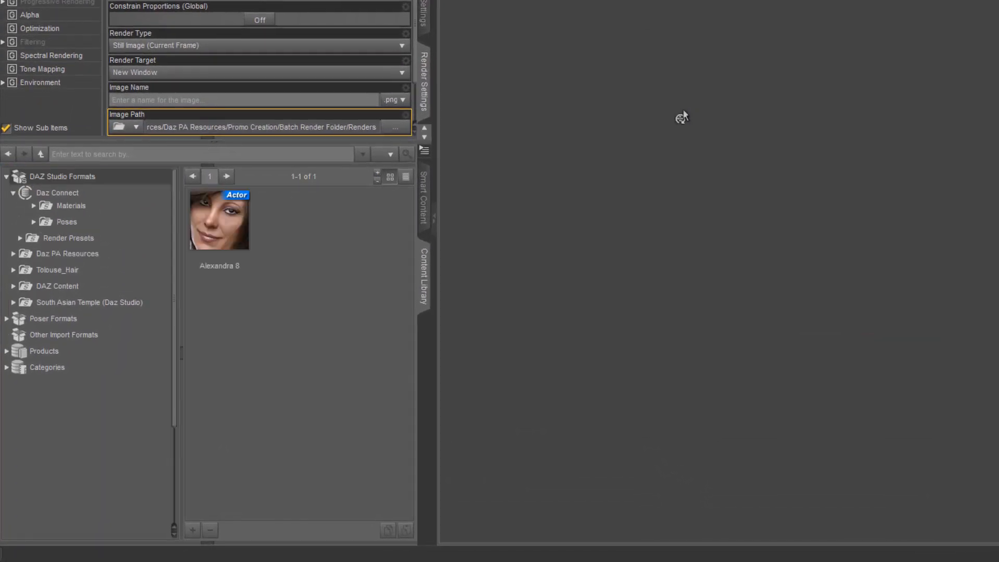
key("ctrl+b")
left_click(755, 108)
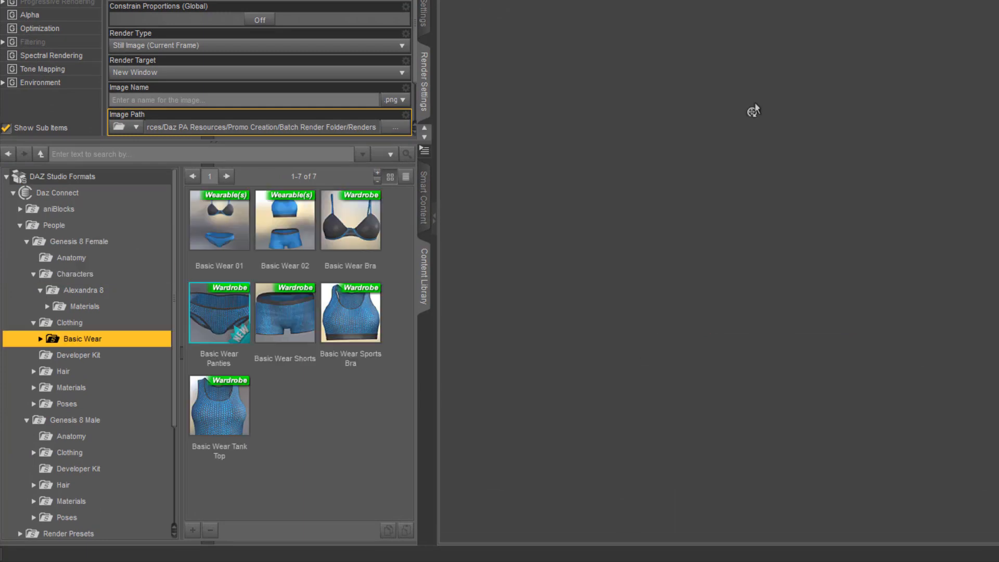
key("ctrl+b")
left_click(812, 99)
key("ctrl+b")
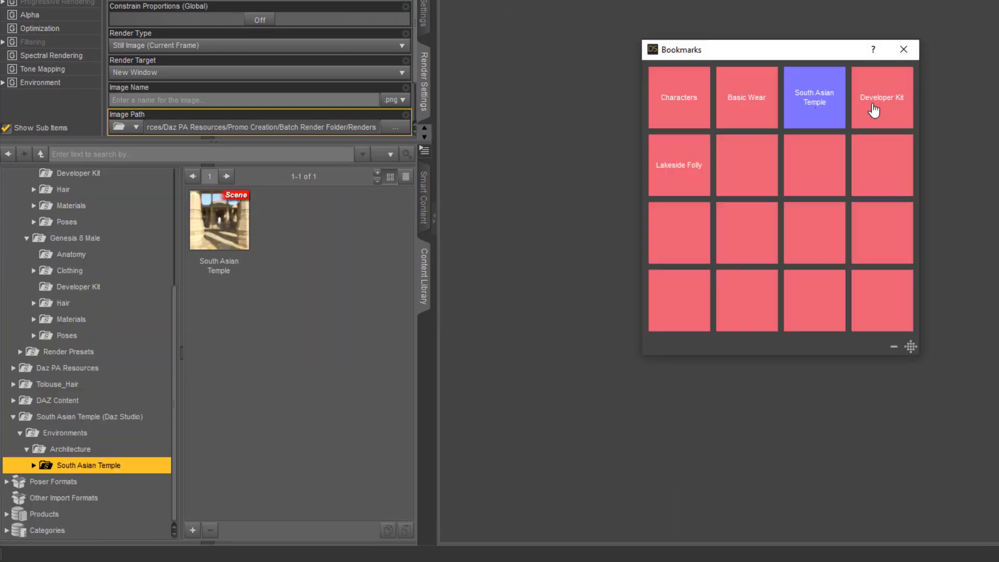
left_click(874, 109)
key("ctrl+b")
left_click(677, 180)
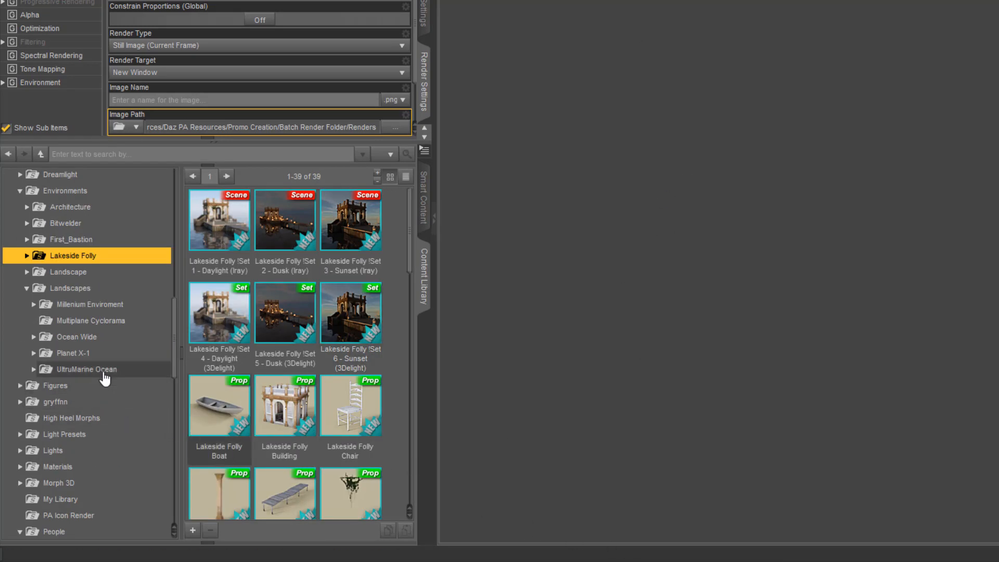
Bookmark the Planet X-1 landscape folder on the second button of the Bookmarks menu's second row and open the folder through it
left_click(97, 352)
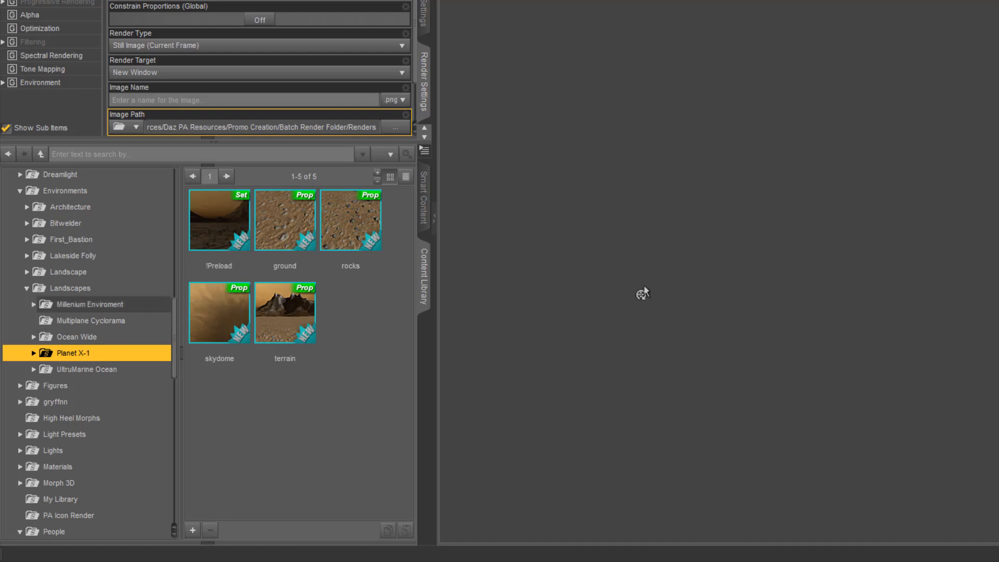
key("b")
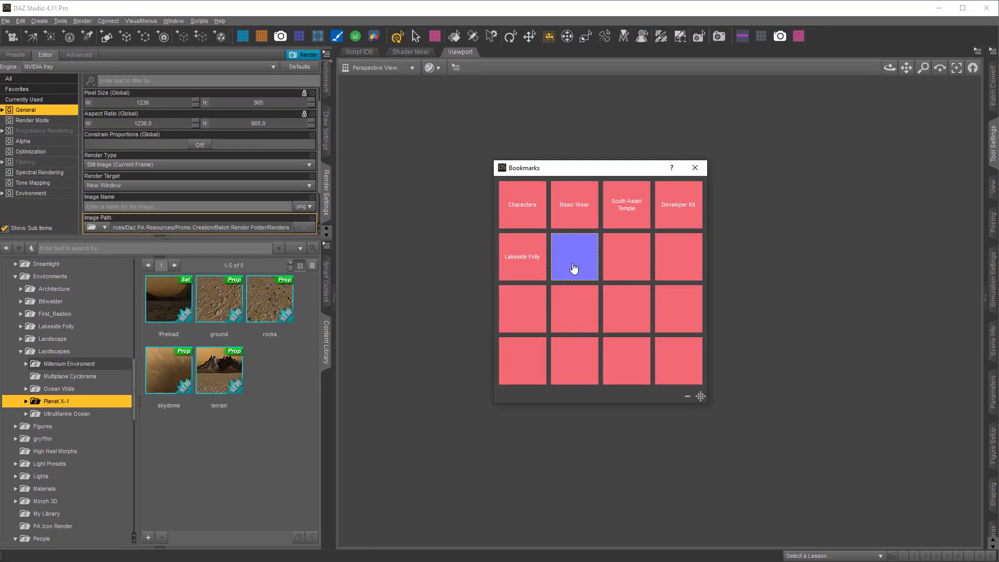
left_click(746, 181)
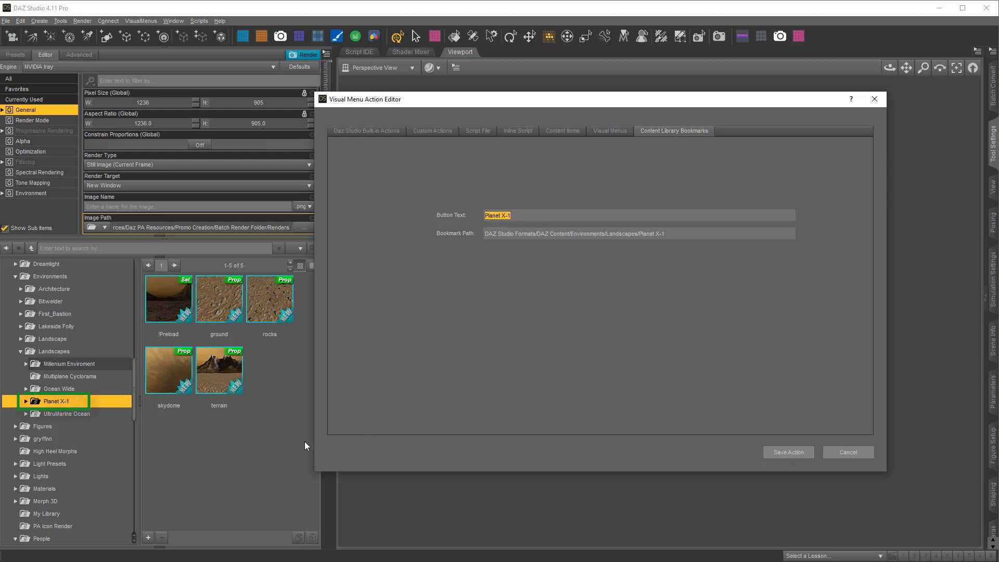
left_click(781, 454)
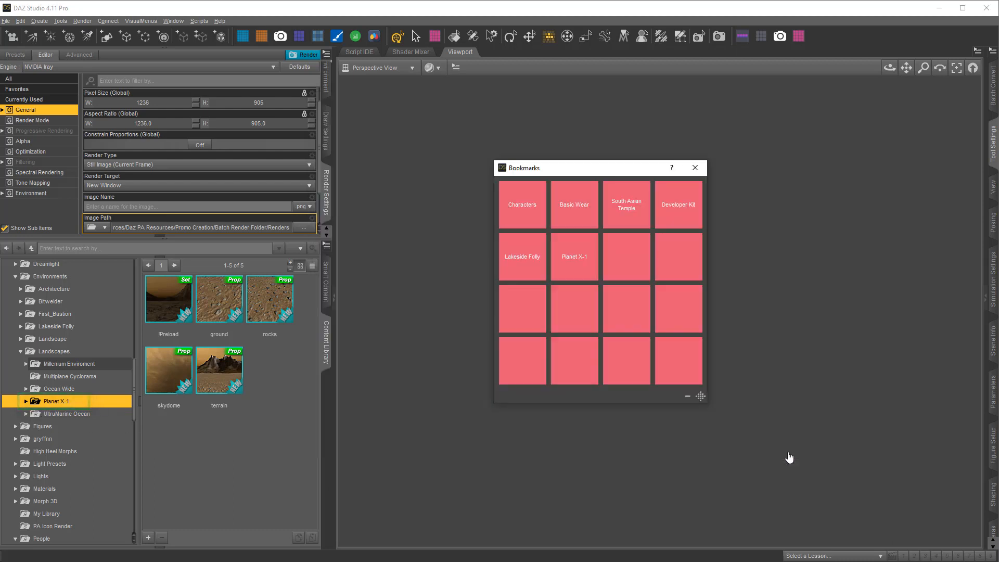
left_click(520, 204)
left_click(578, 264)
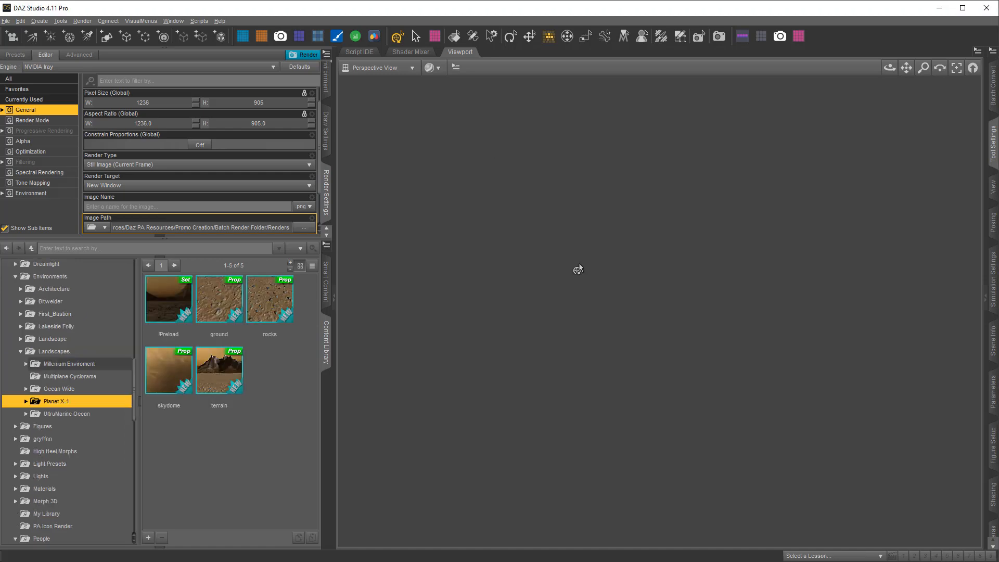